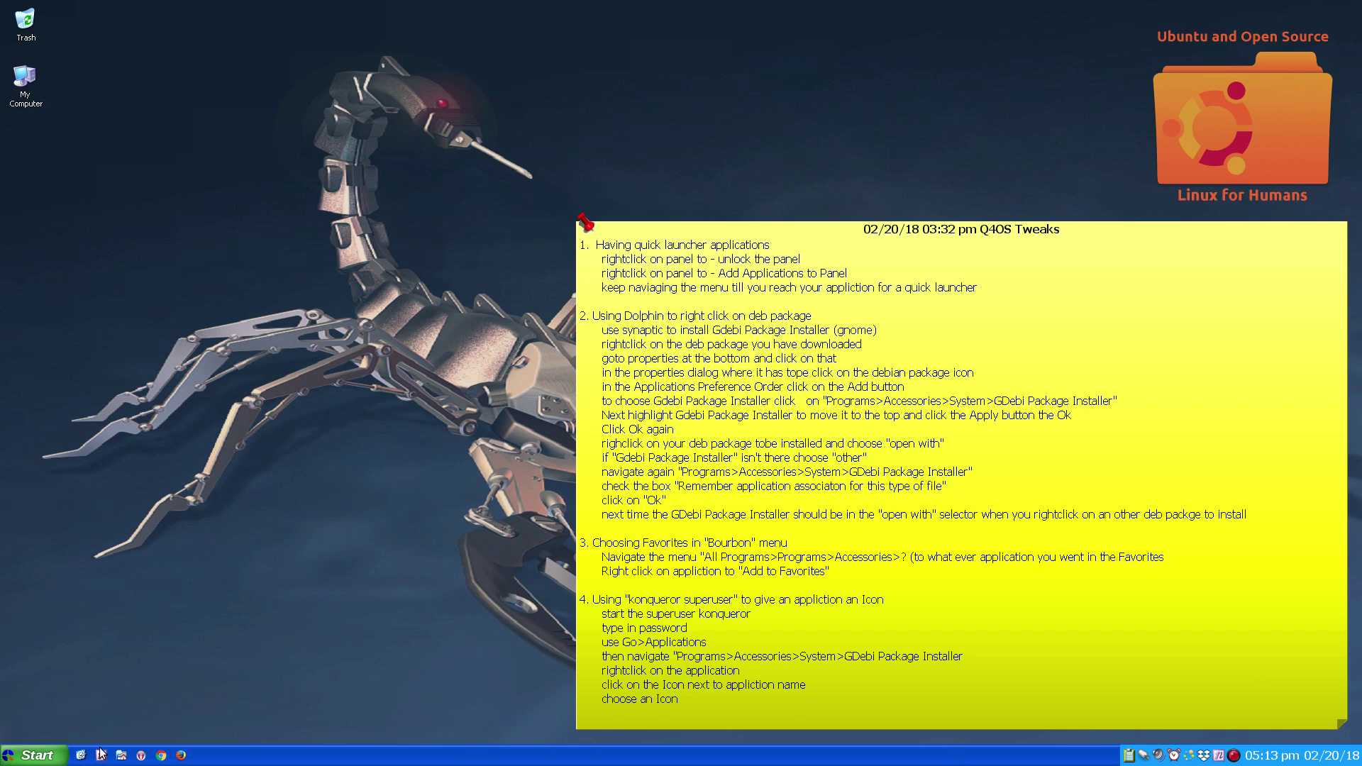
# Step: Launch the Konsole terminal from the Start menu, then show the desktop
pyautogui.click(36, 758)
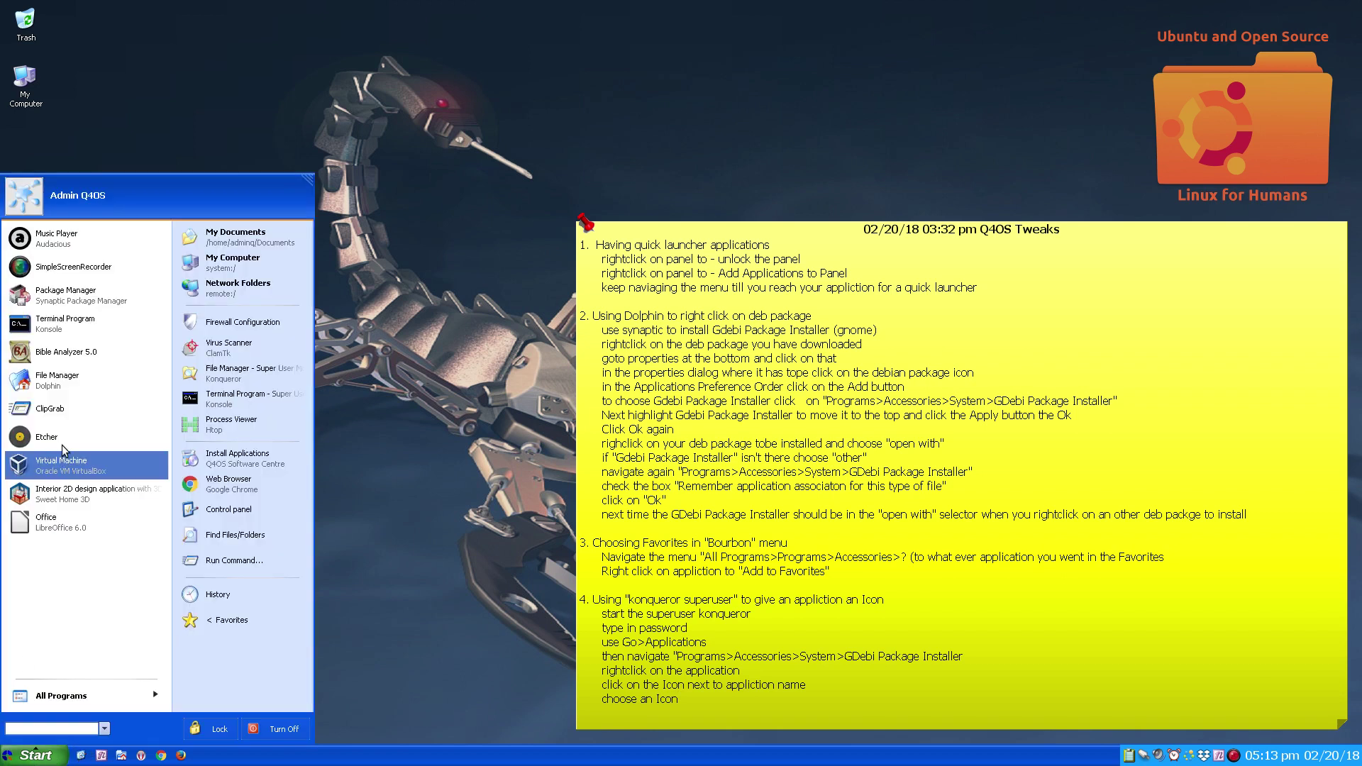
pyautogui.click(45, 325)
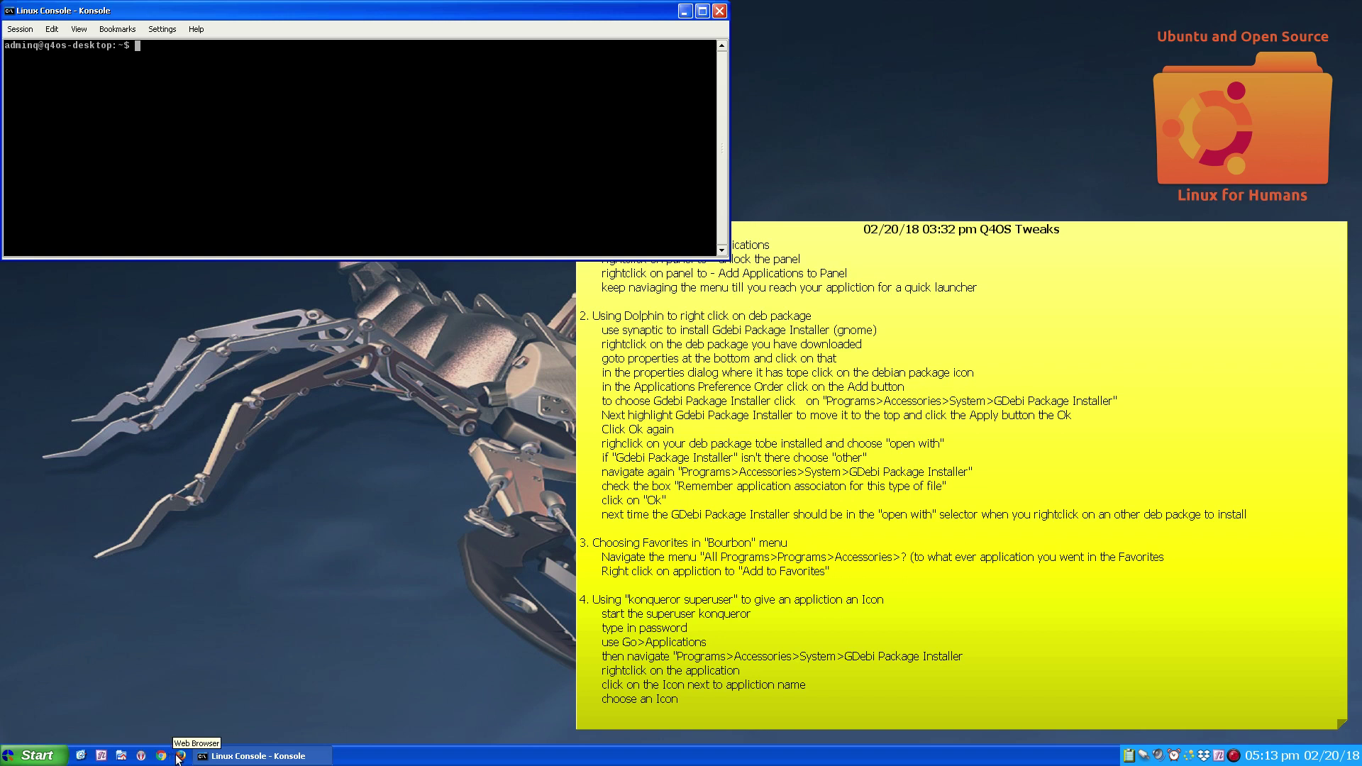
pyautogui.click(81, 756)
# Step: Bring back the Konsole terminal window and close it
pyautogui.click(82, 757)
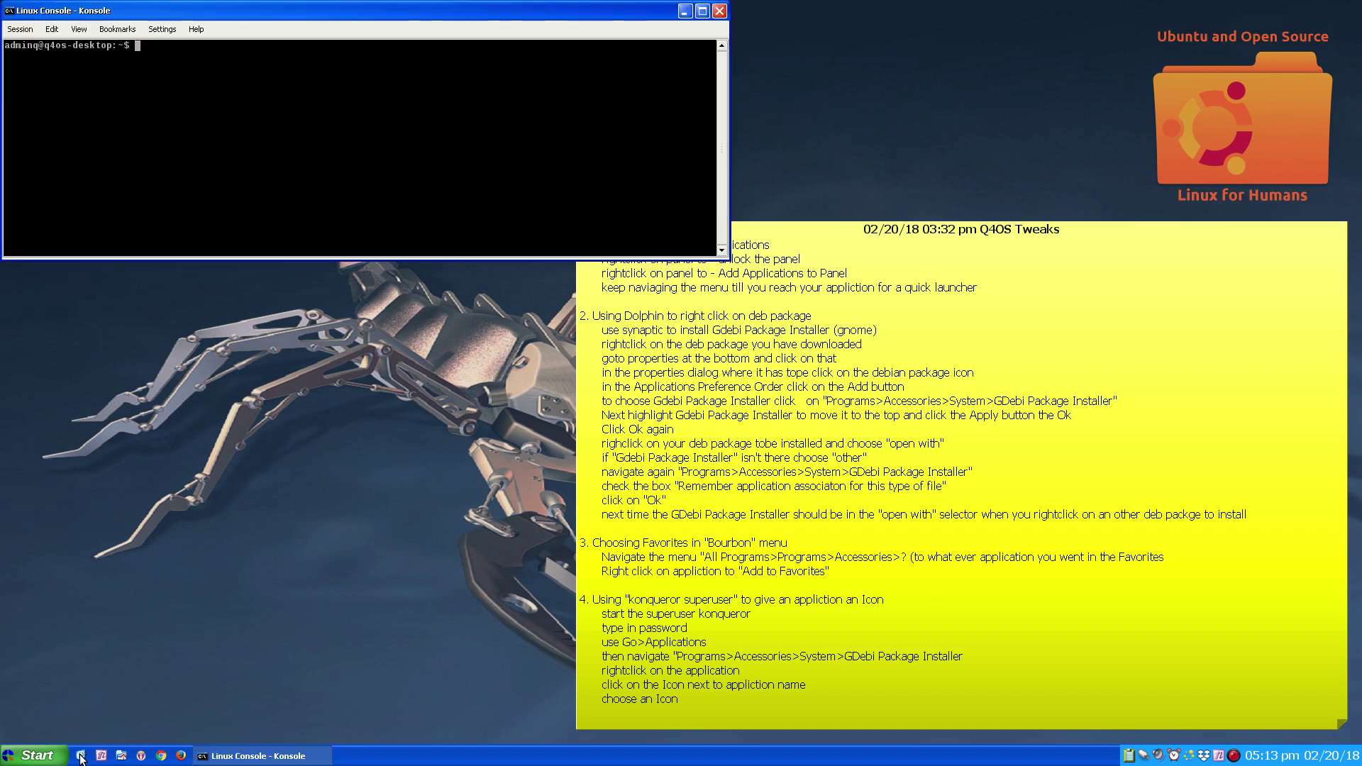
pyautogui.click(81, 758)
pyautogui.click(81, 758)
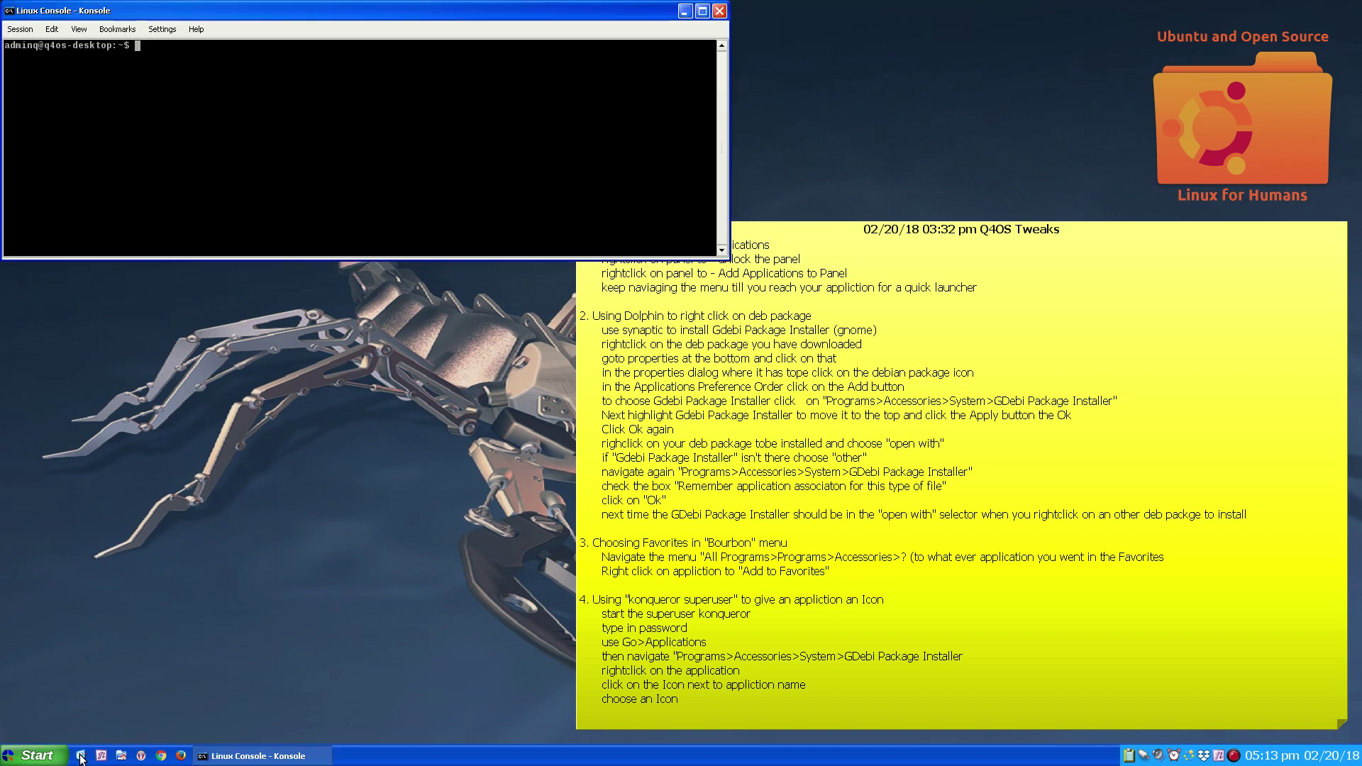
pyautogui.click(719, 10)
# Step: Unlock the panels, then launch Dolphin from the quick-launch icons
pyautogui.rightClick(210, 762)
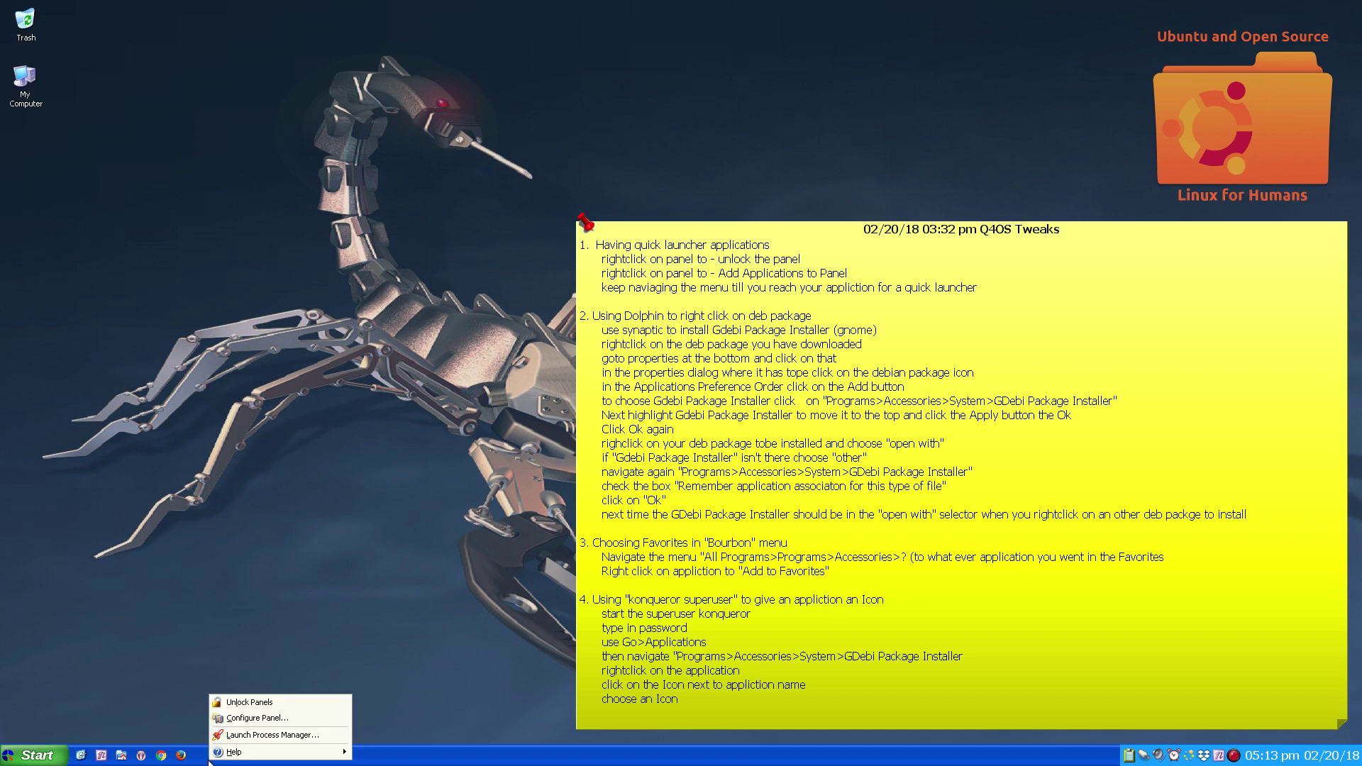
pyautogui.click(228, 707)
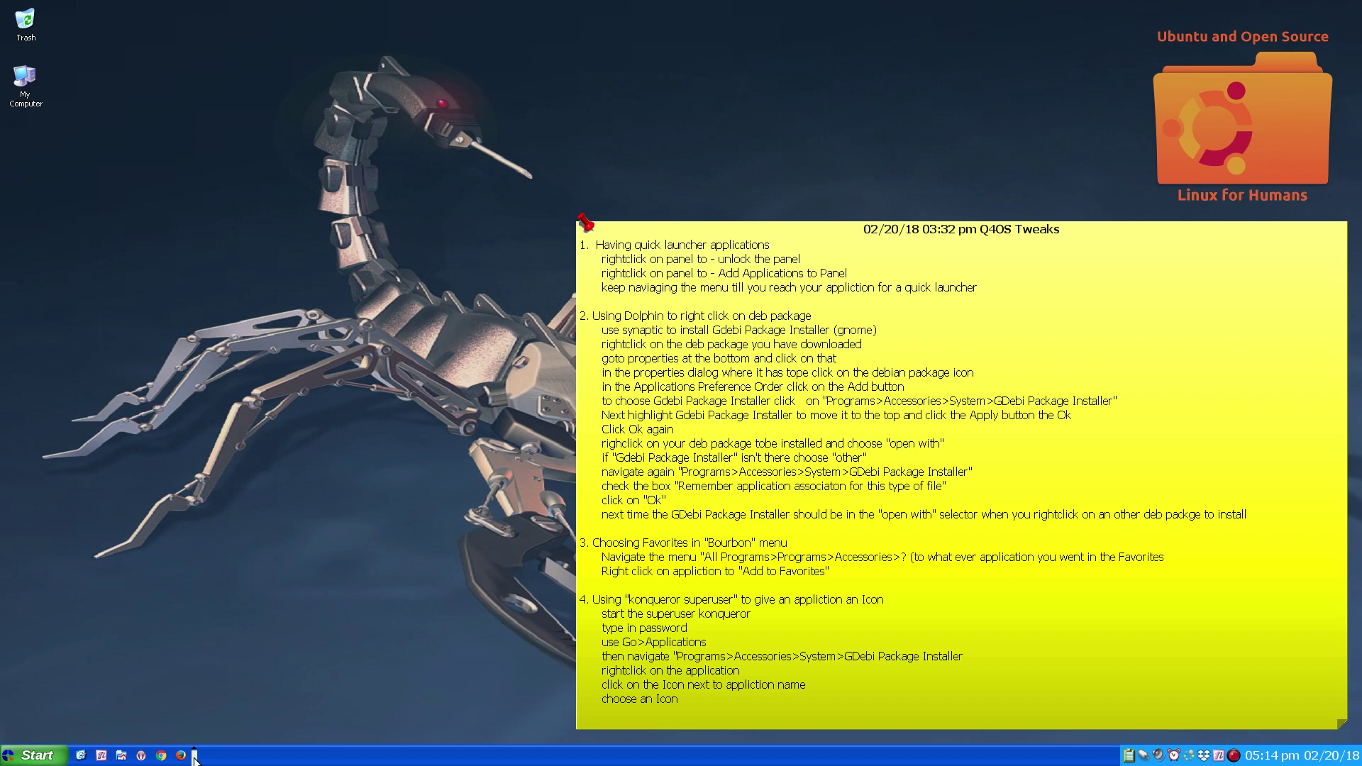
pyautogui.rightClick(195, 754)
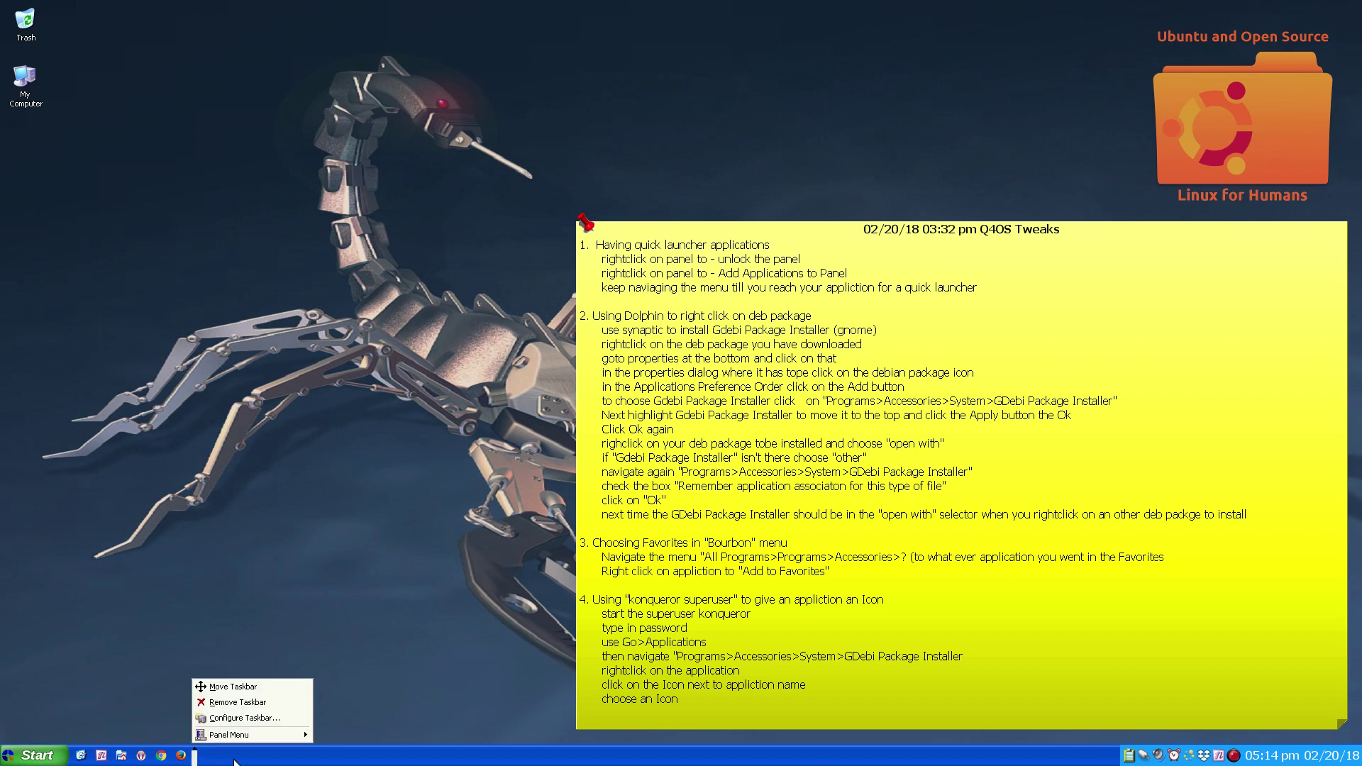
pyautogui.click(159, 704)
pyautogui.click(122, 756)
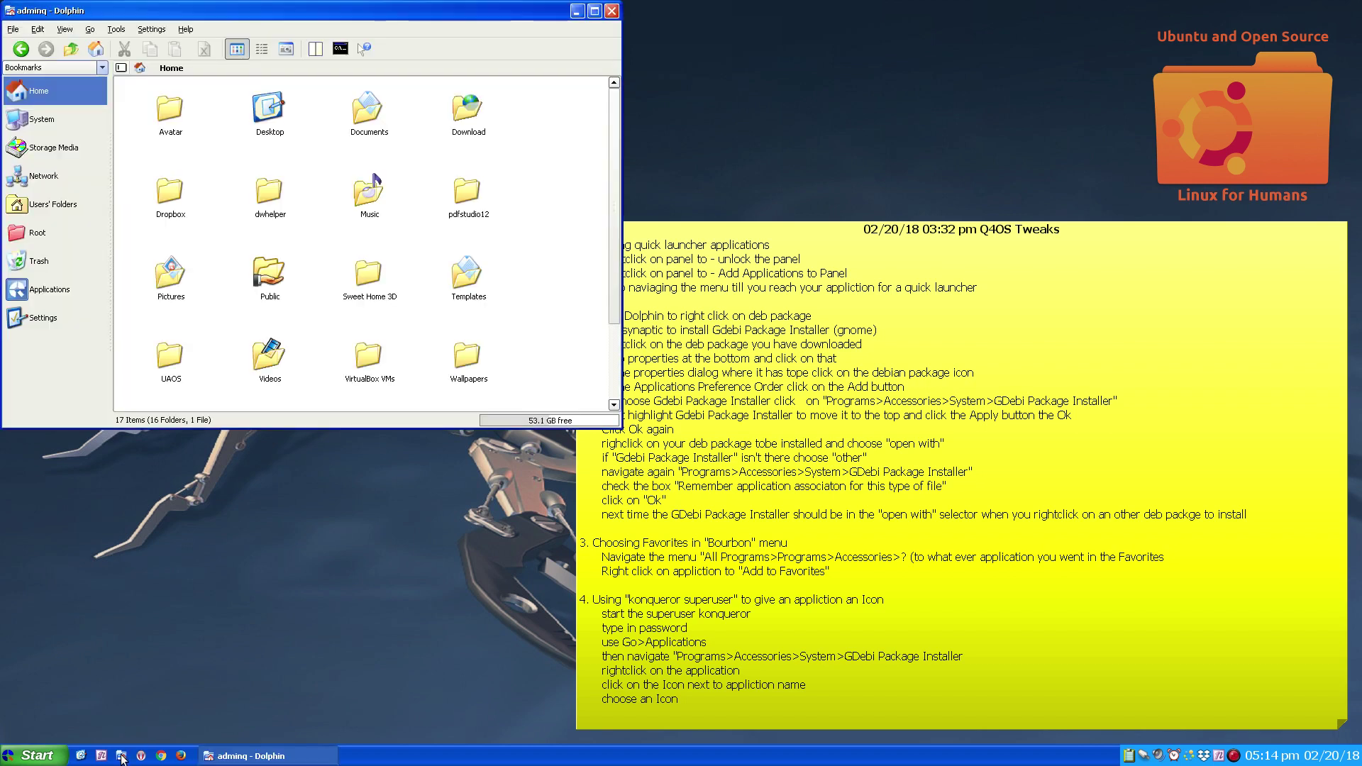
# Step: Move the taskbar's window list further right along the panel
pyautogui.rightClick(196, 753)
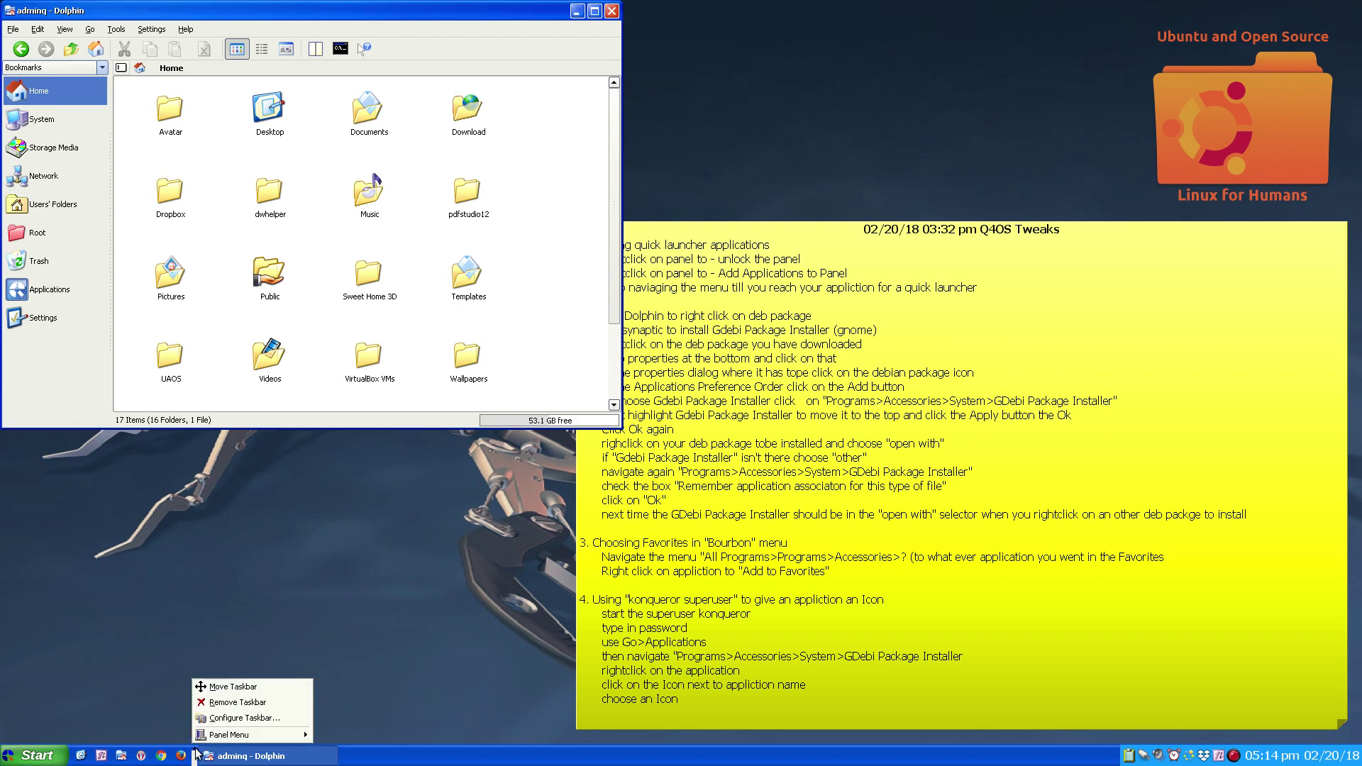
pyautogui.click(227, 687)
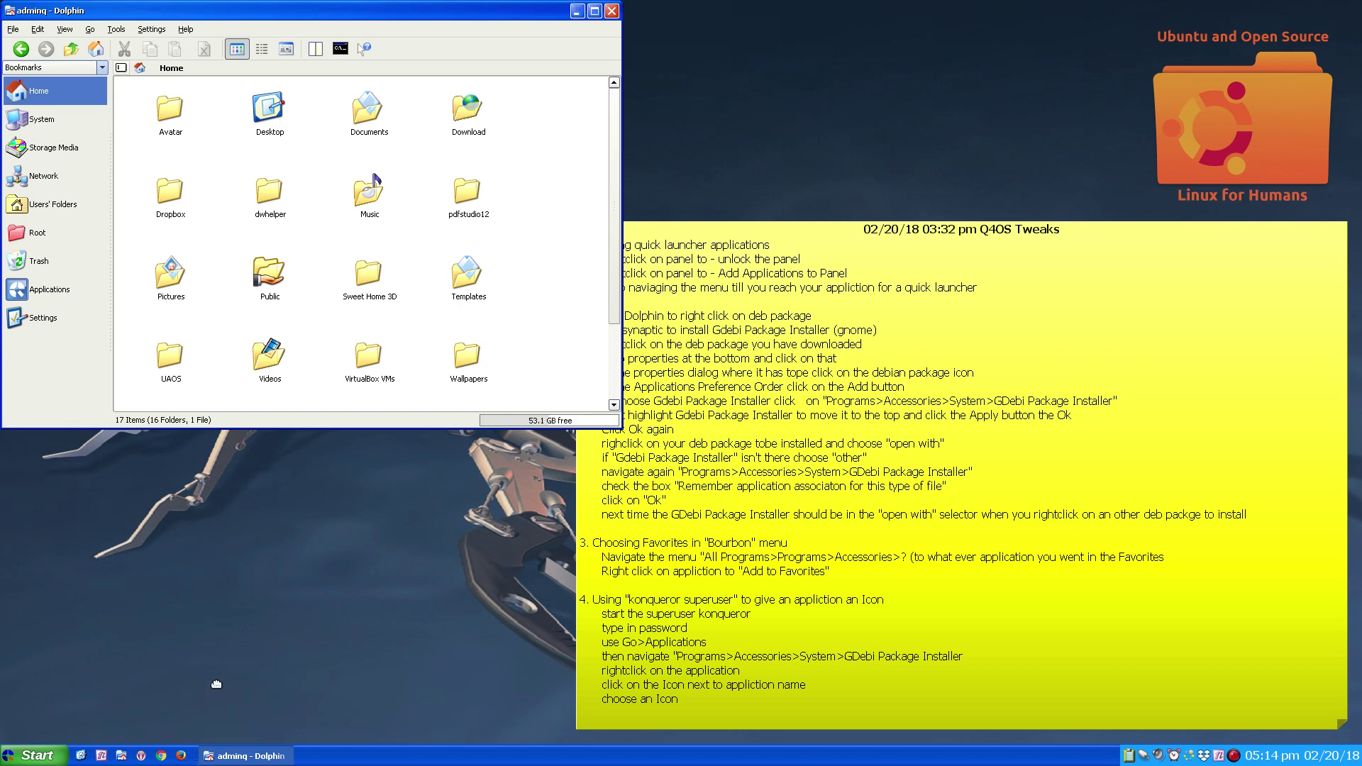
pyautogui.click(429, 695)
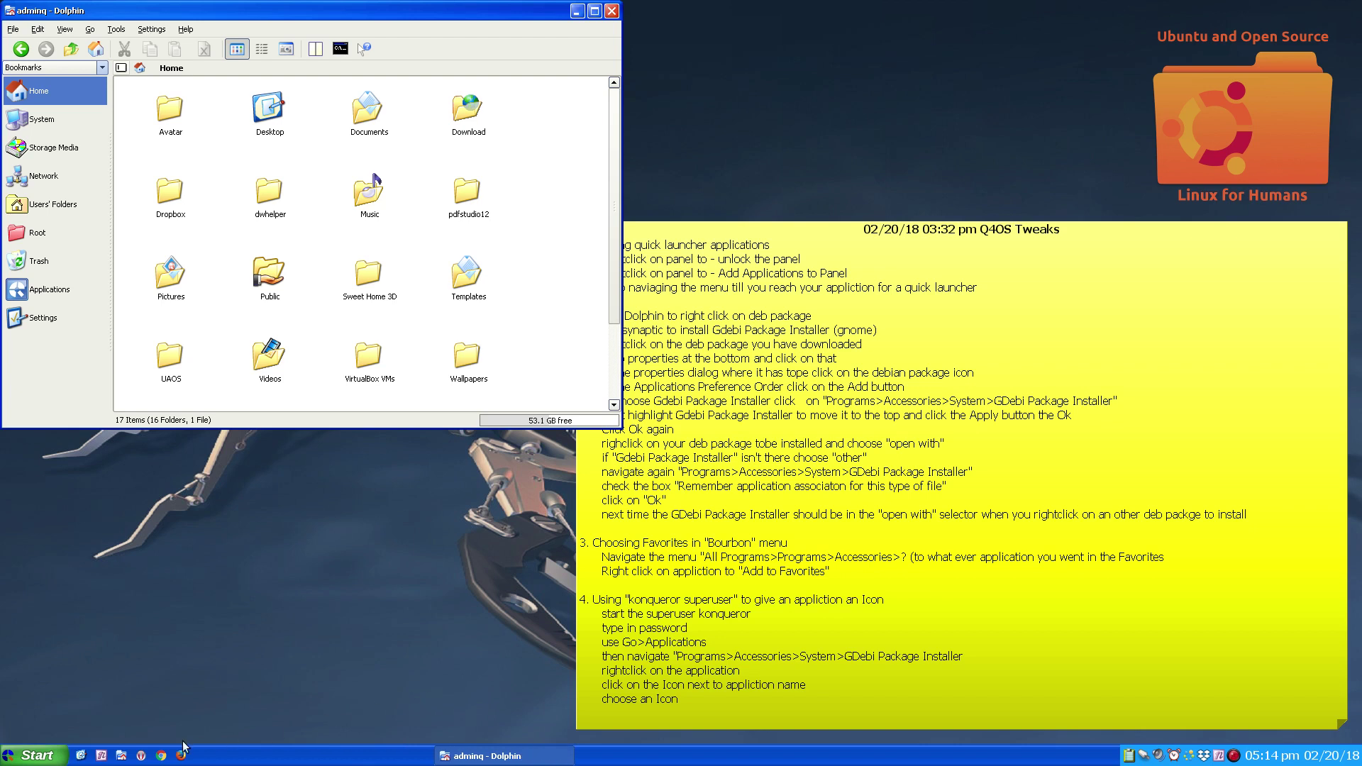
# Step: Open a Konsole terminal from the Start menu's Terminal Program entry
pyautogui.click(17, 757)
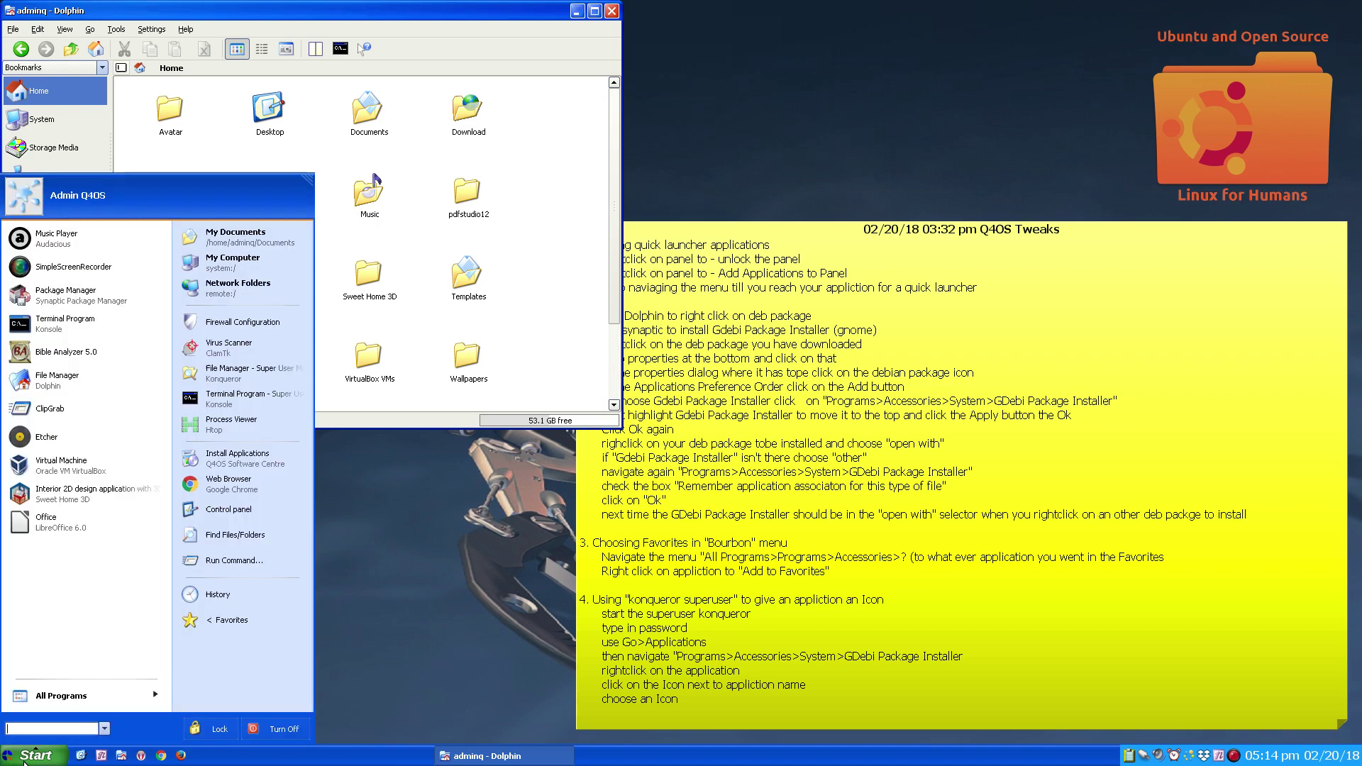
pyautogui.click(59, 332)
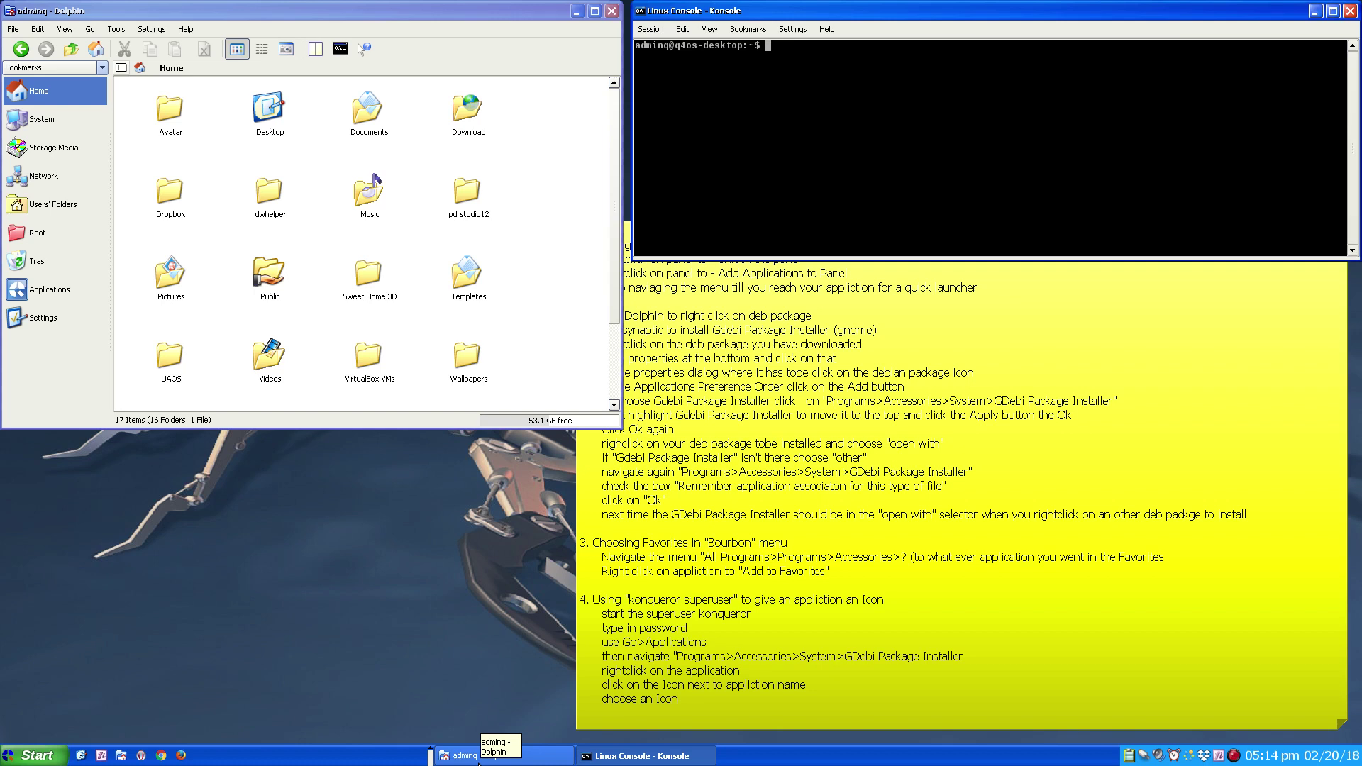
pyautogui.rightClick(432, 751)
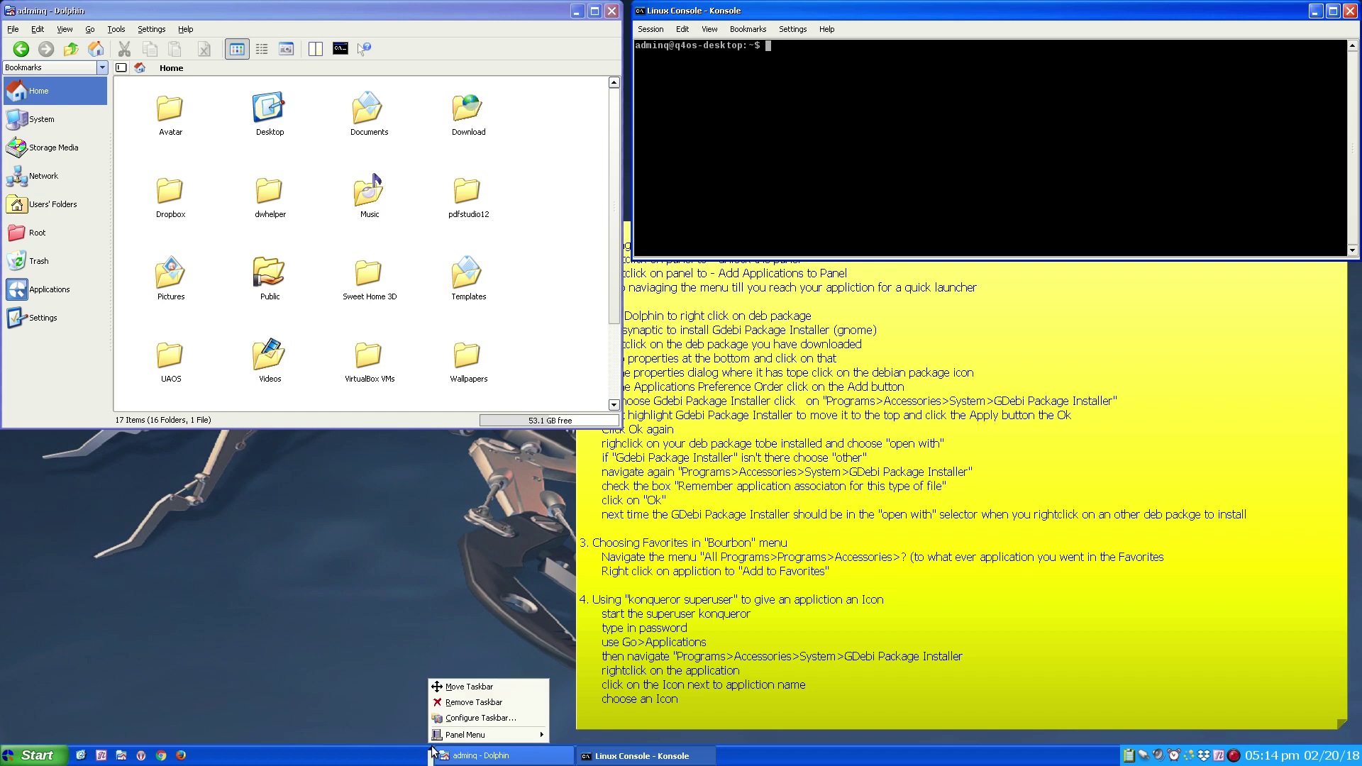
# Step: Drop the taskbar's Dolphin and Konsole entries between the quick-launch icons near the panel start
pyautogui.click(443, 688)
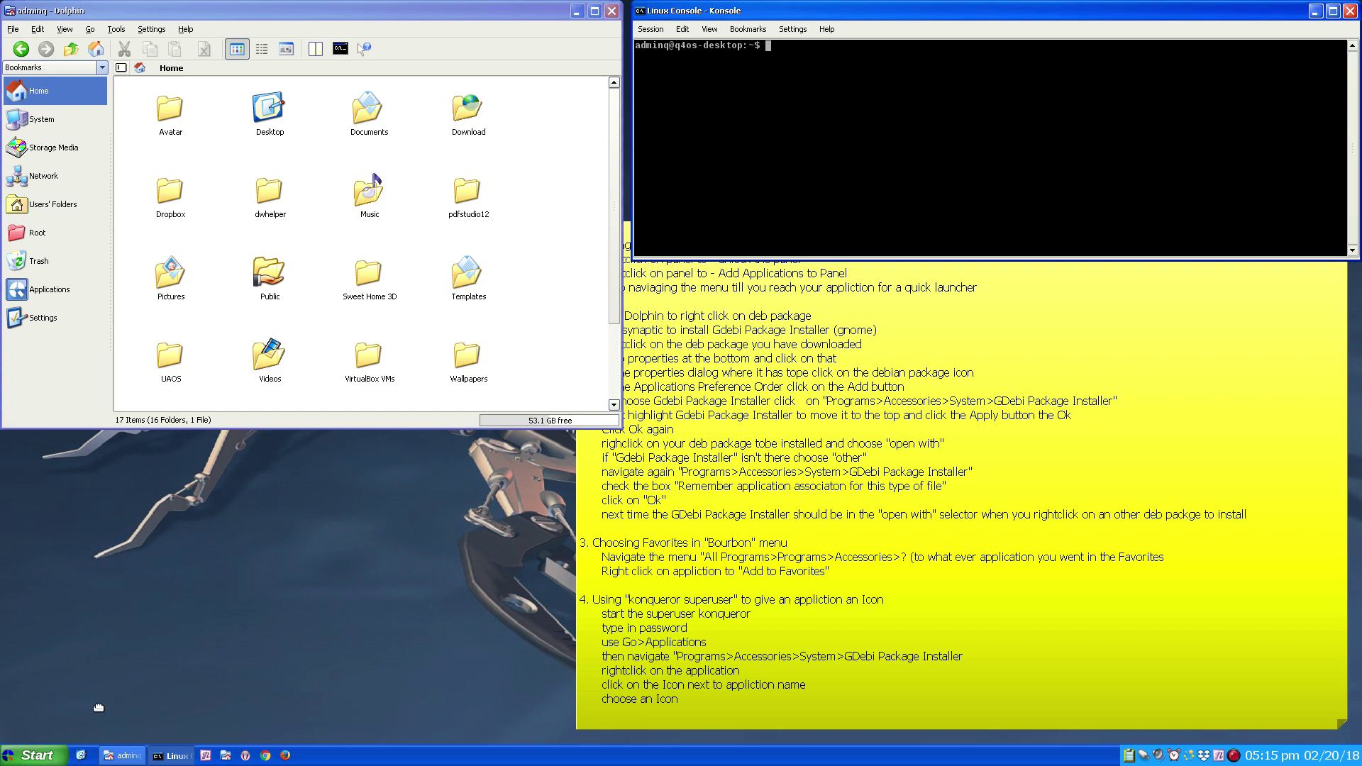
pyautogui.click(141, 702)
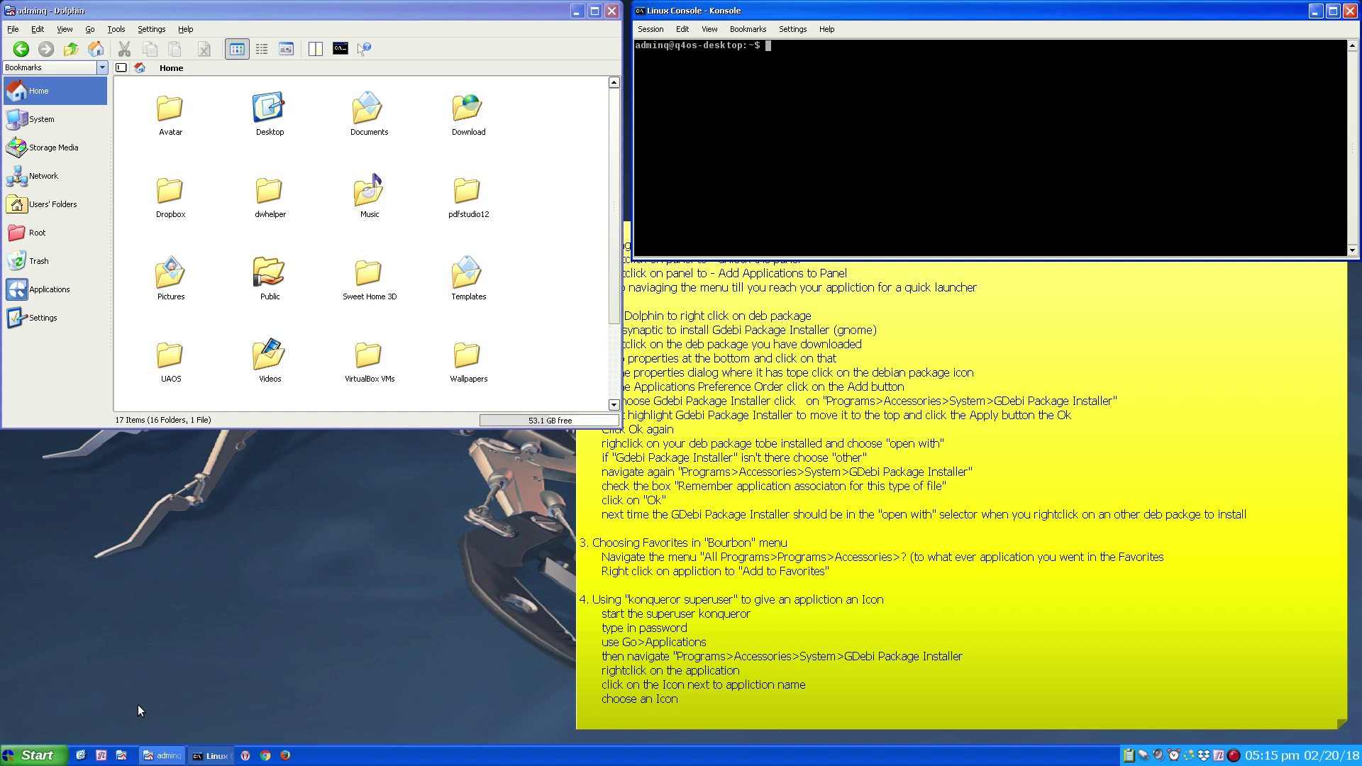
# Step: Open a second Dolphin window and move the Dolphin launcher further right on the panel
pyautogui.click(123, 756)
pyautogui.rightClick(123, 756)
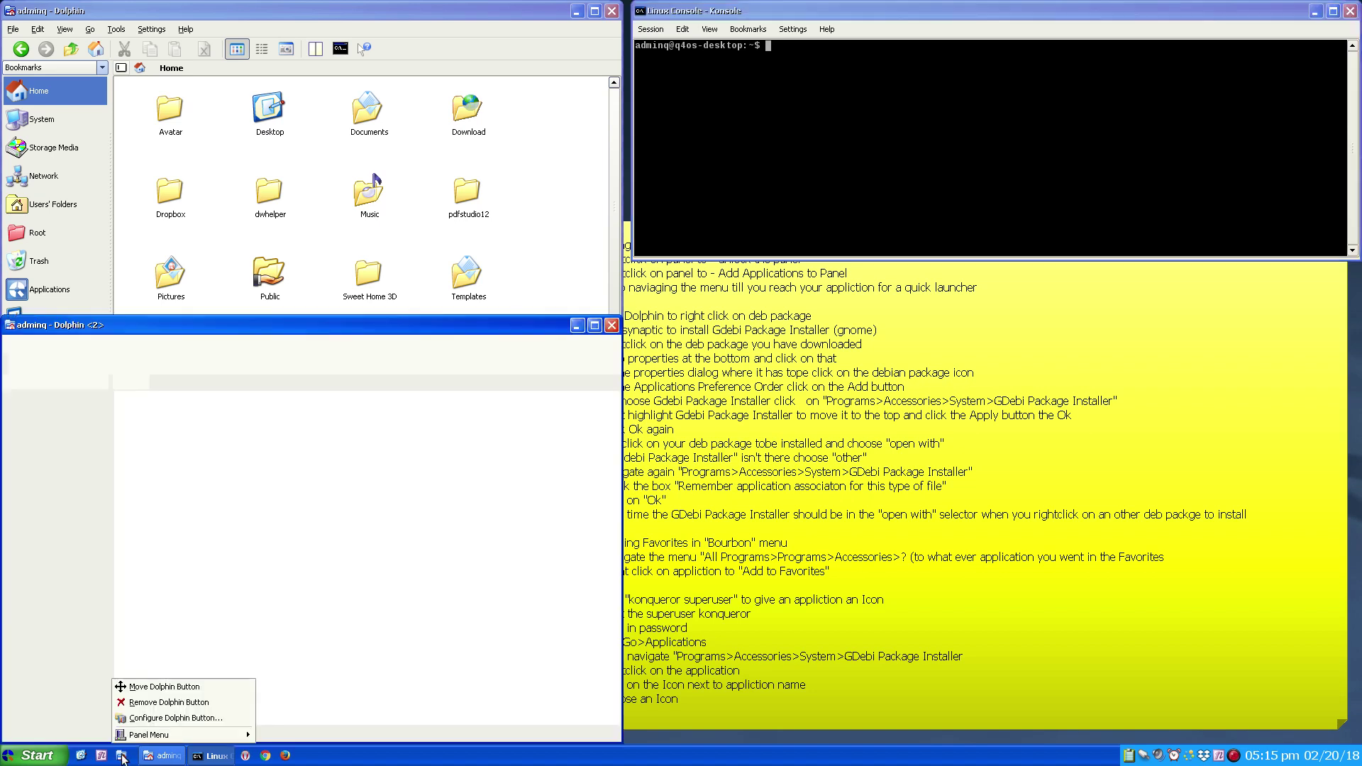
pyautogui.click(133, 686)
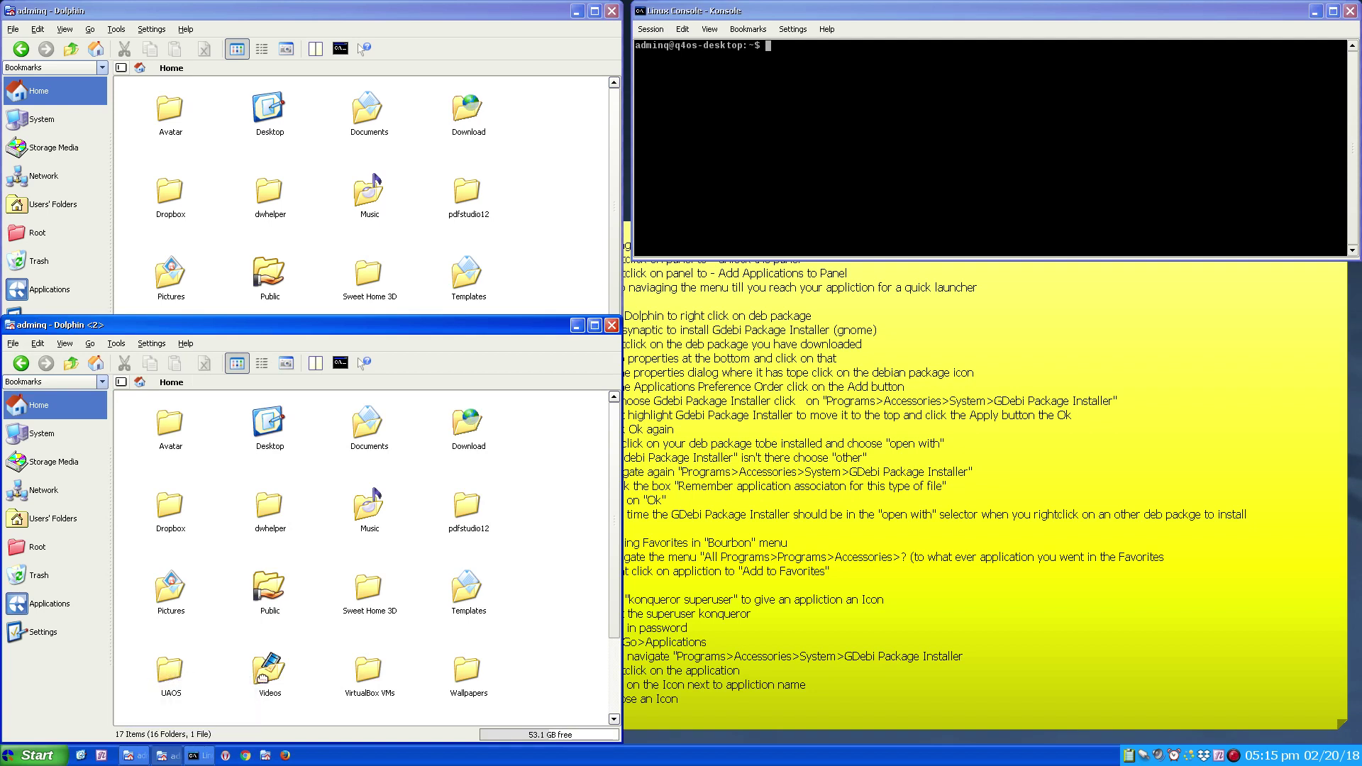
pyautogui.click(721, 692)
# Step: Move the Dolphin launcher back beside the other quick-launch icons and start repositioning the taskbar
pyautogui.rightClick(716, 757)
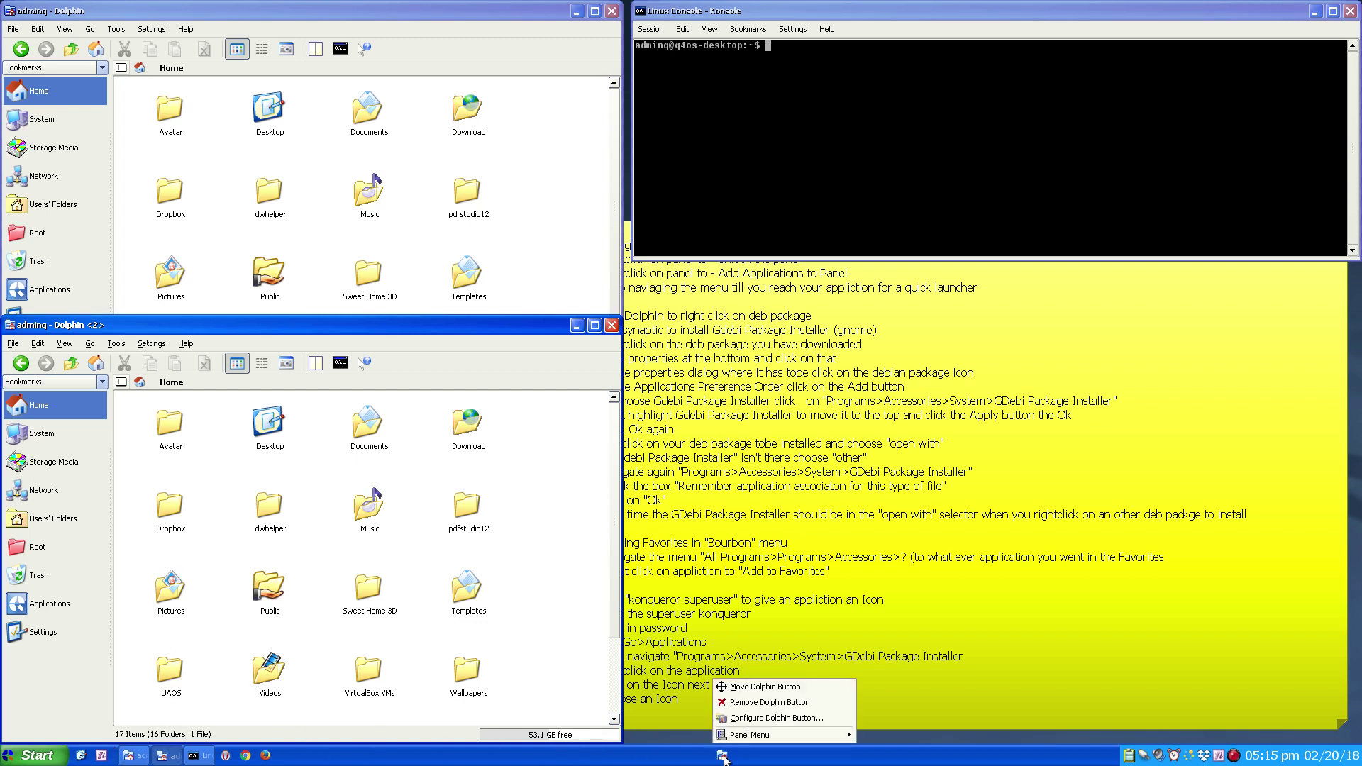
pyautogui.click(722, 688)
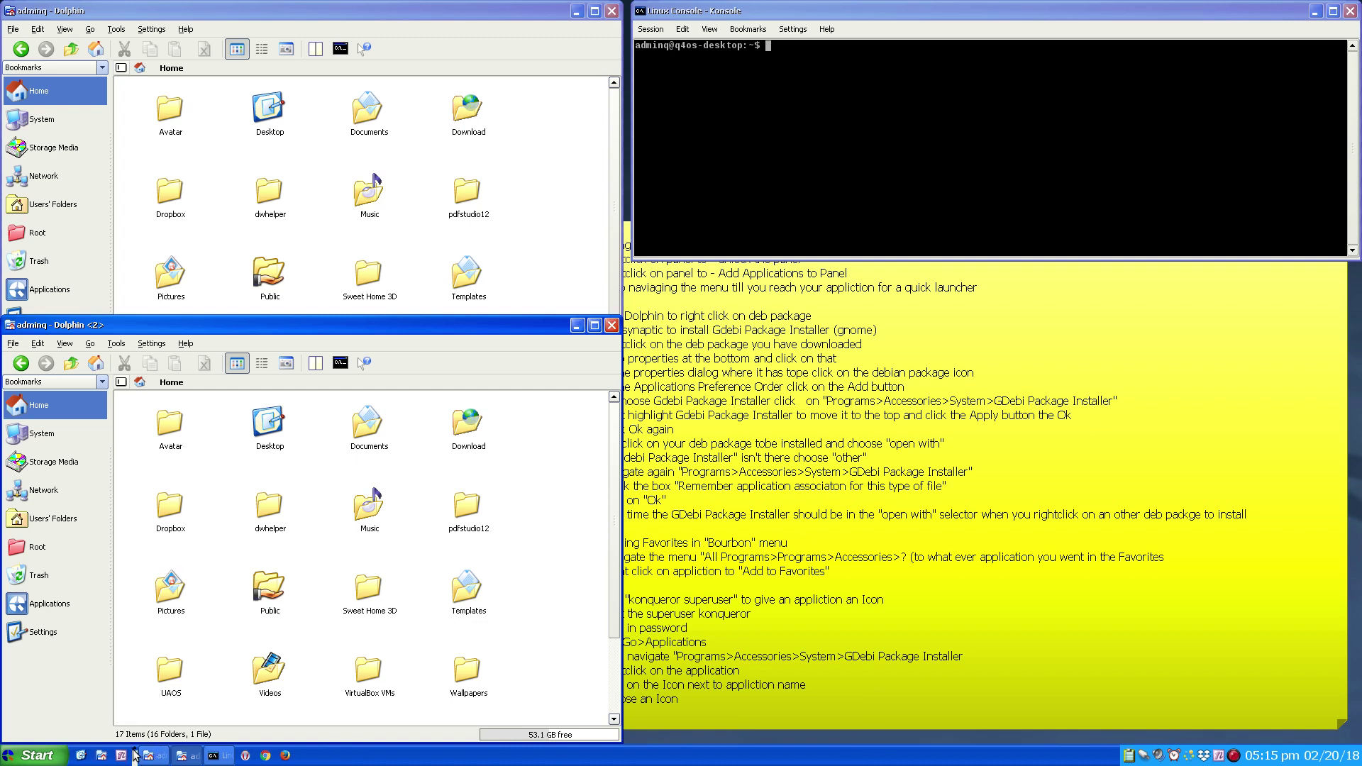
pyautogui.click(135, 755)
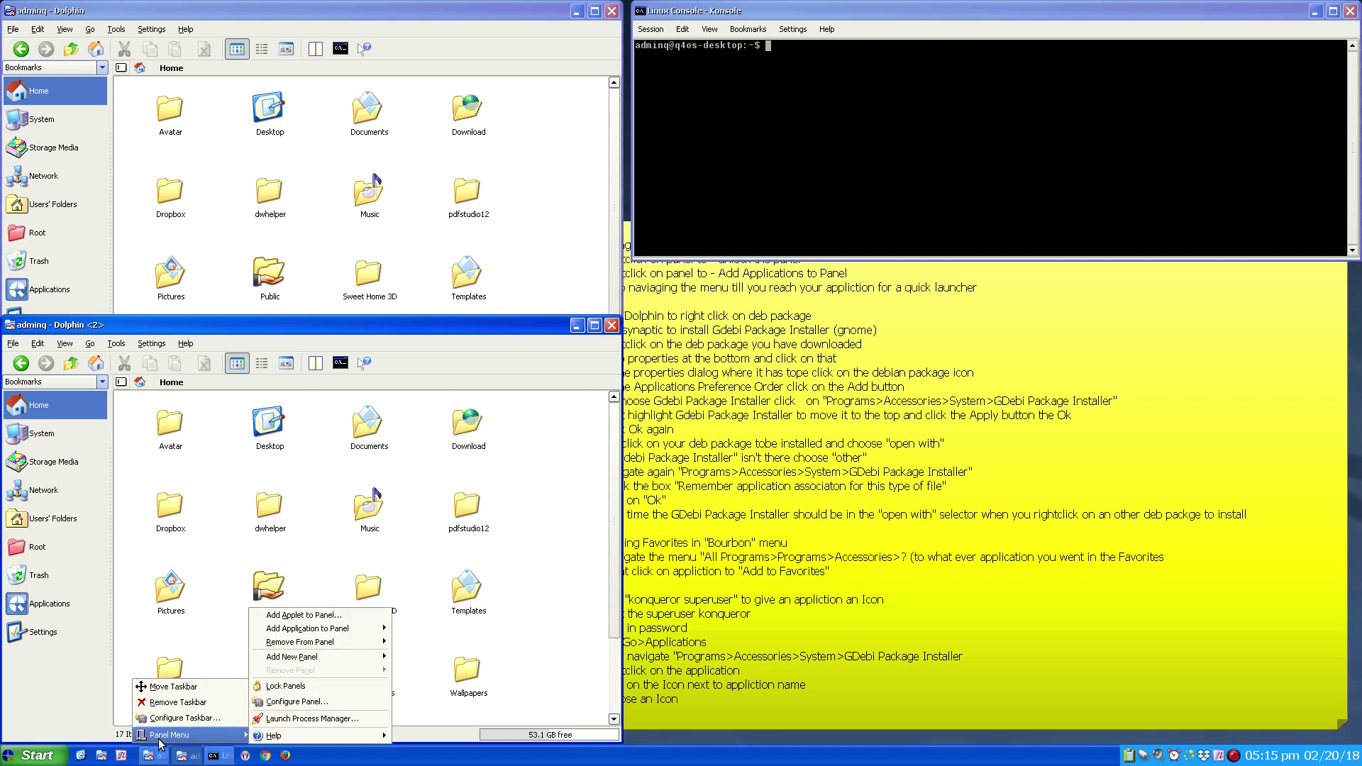
pyautogui.click(163, 685)
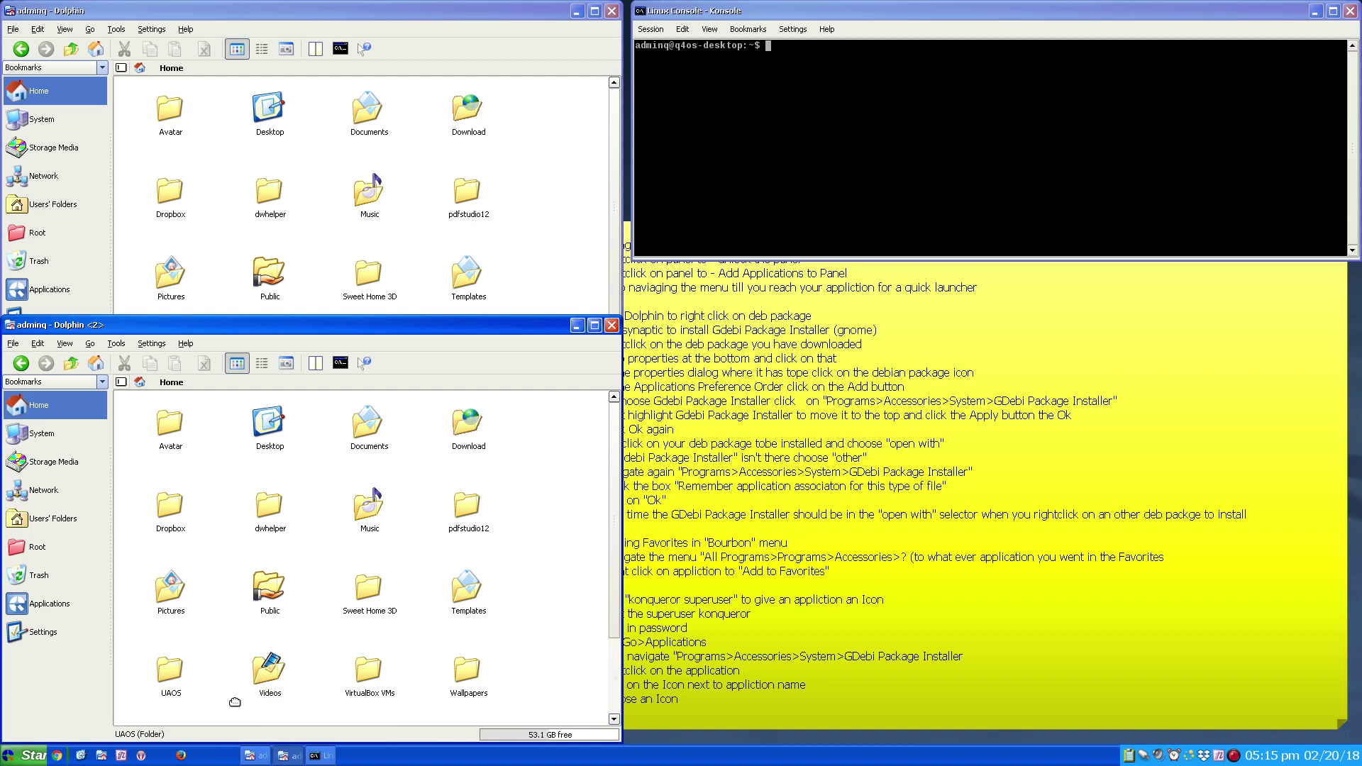
# Step: Drop the taskbar in place and put the Firefox launcher beside Chrome
pyautogui.click(234, 701)
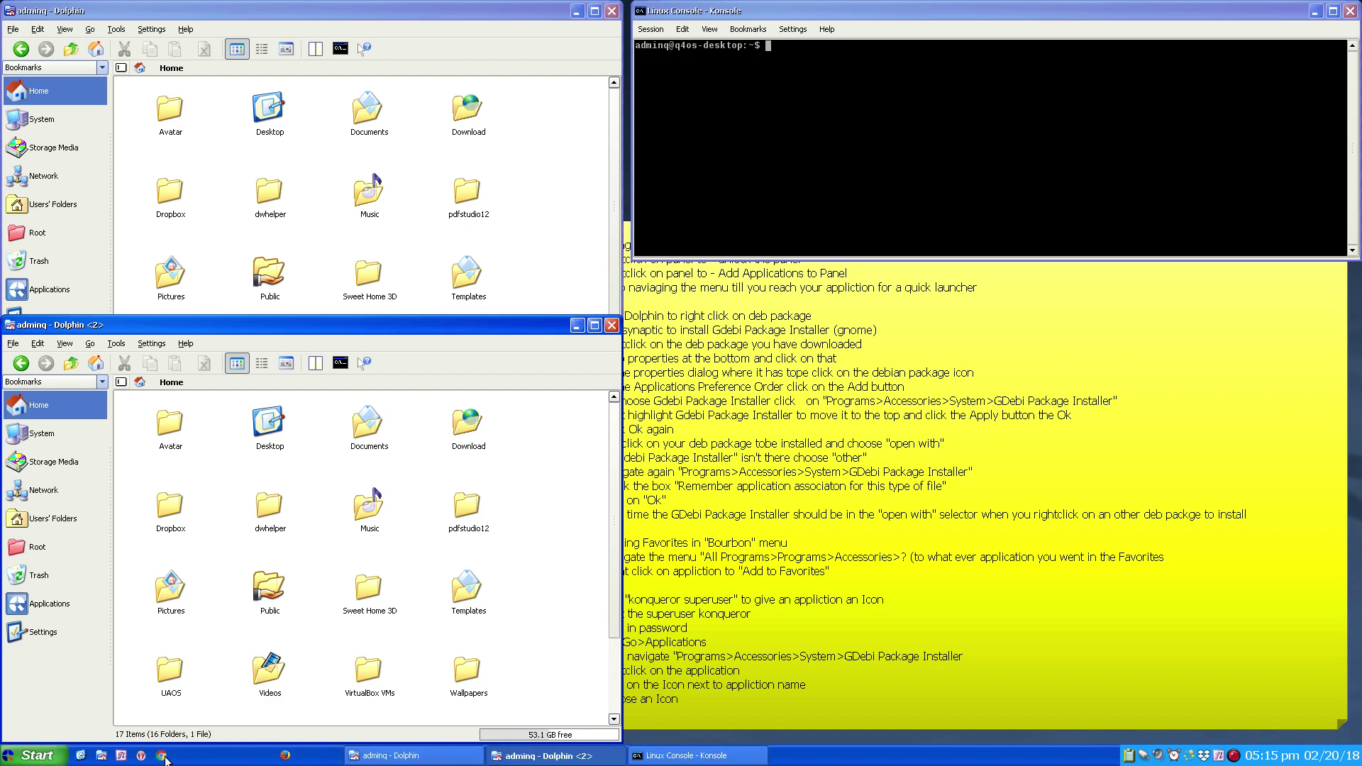
pyautogui.rightClick(286, 758)
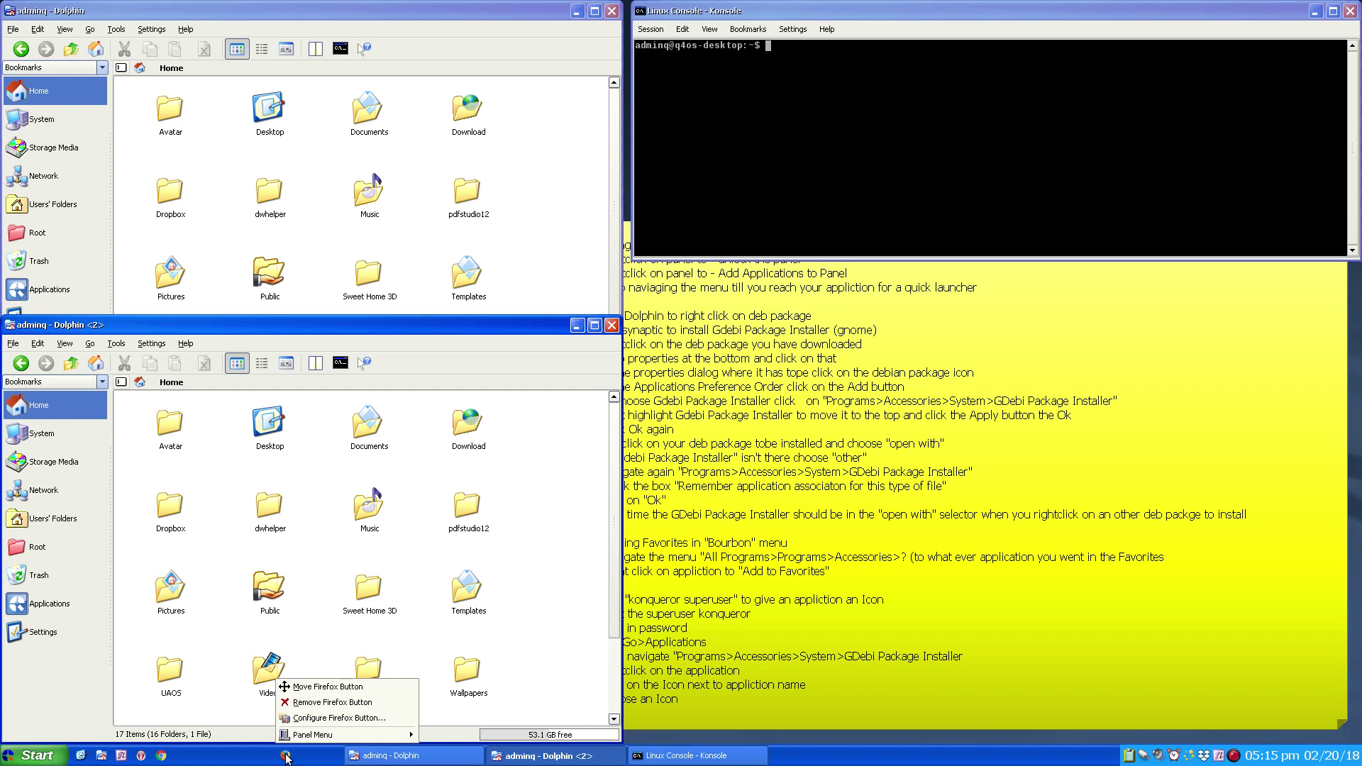
pyautogui.click(295, 692)
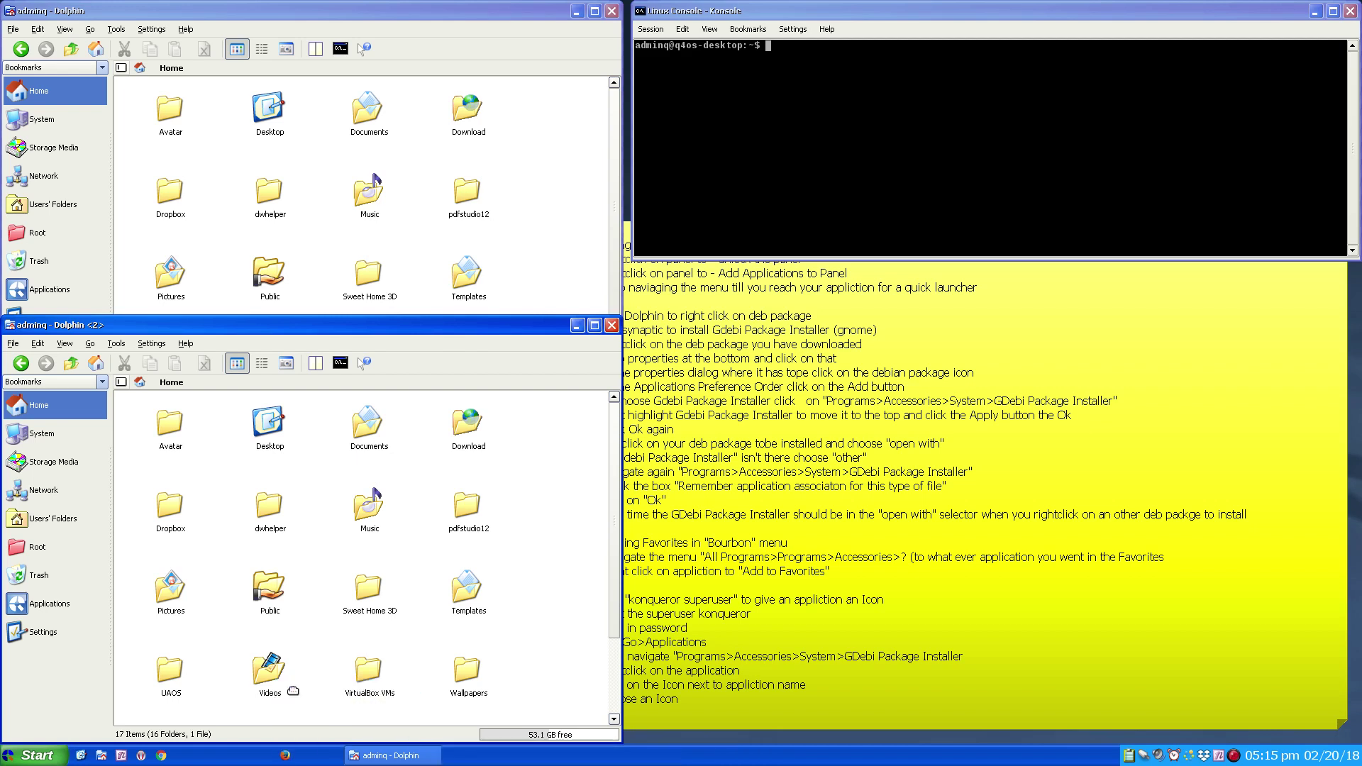
pyautogui.click(181, 702)
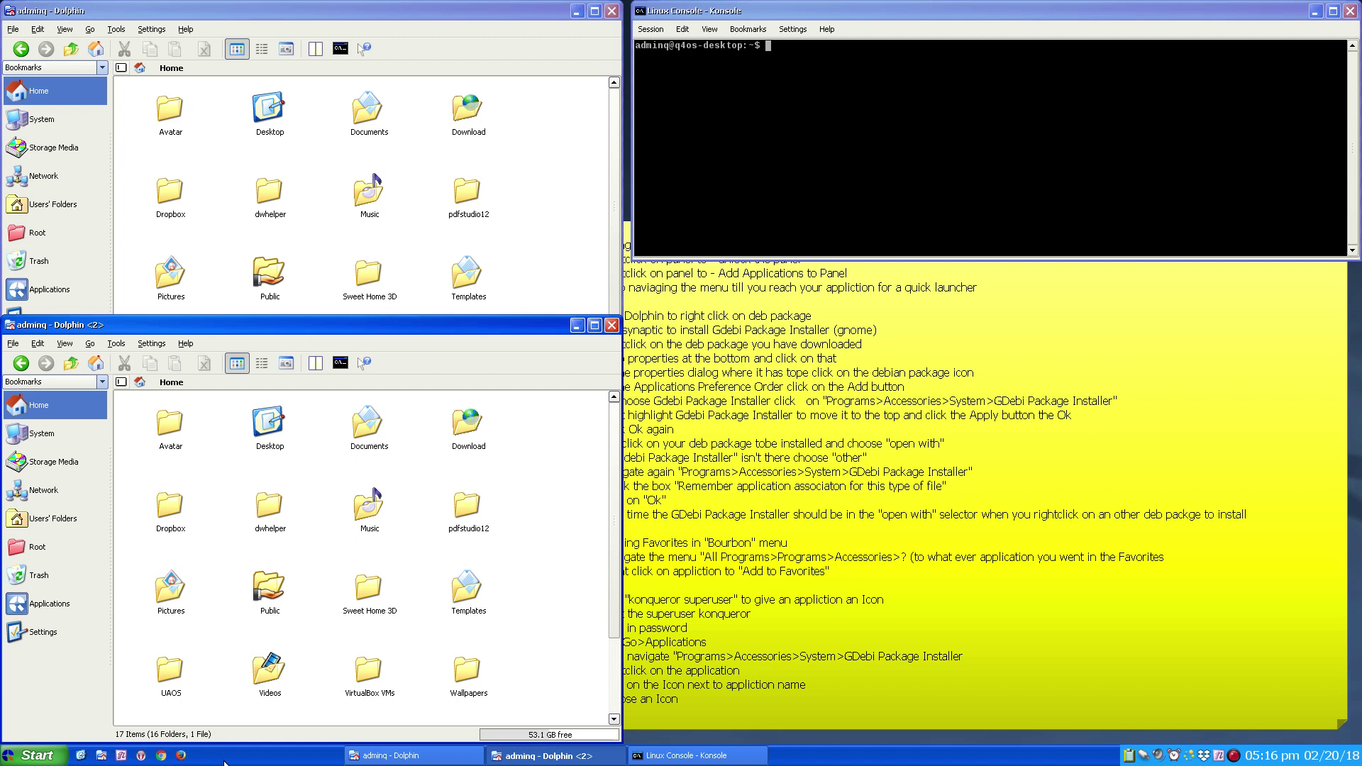
# Step: Place the taskbar window list right after the quick-launch icons and close the second Dolphin window
pyautogui.rightClick(341, 754)
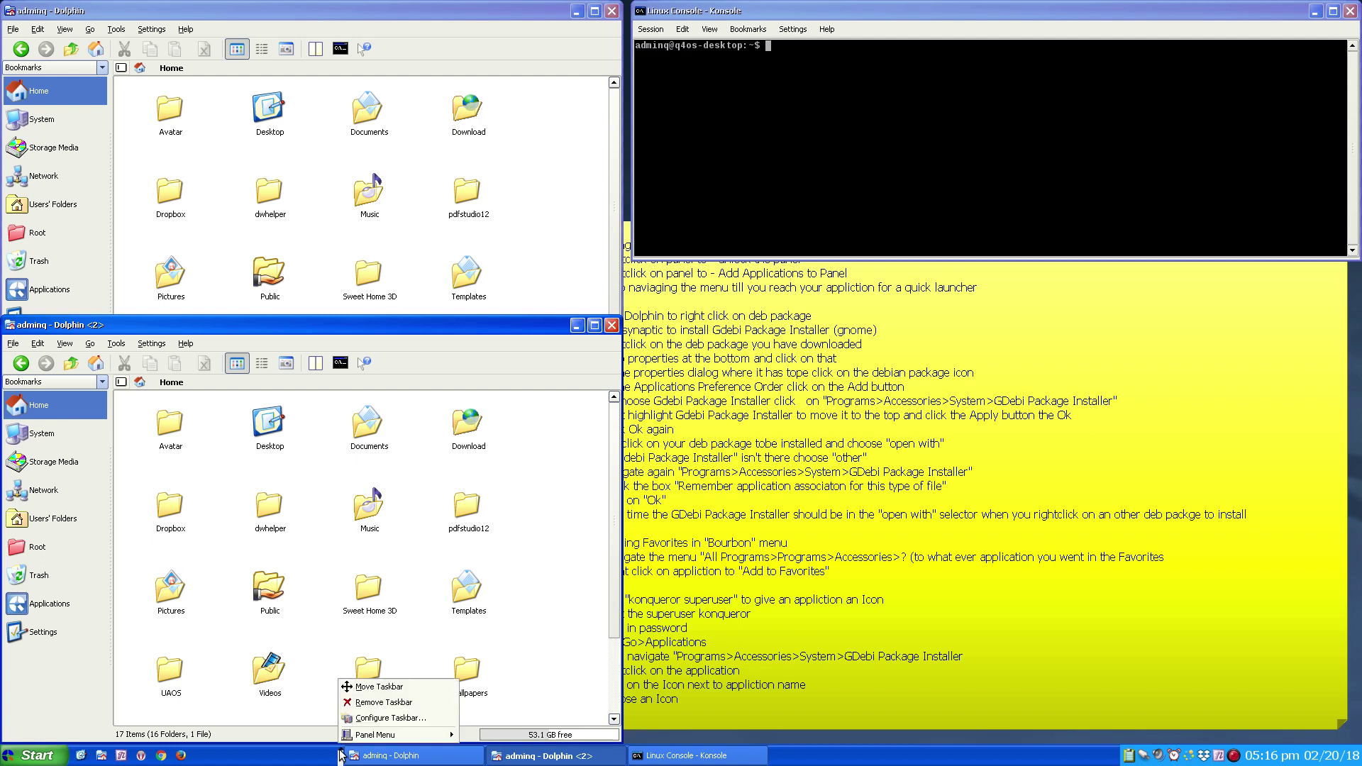
pyautogui.click(348, 688)
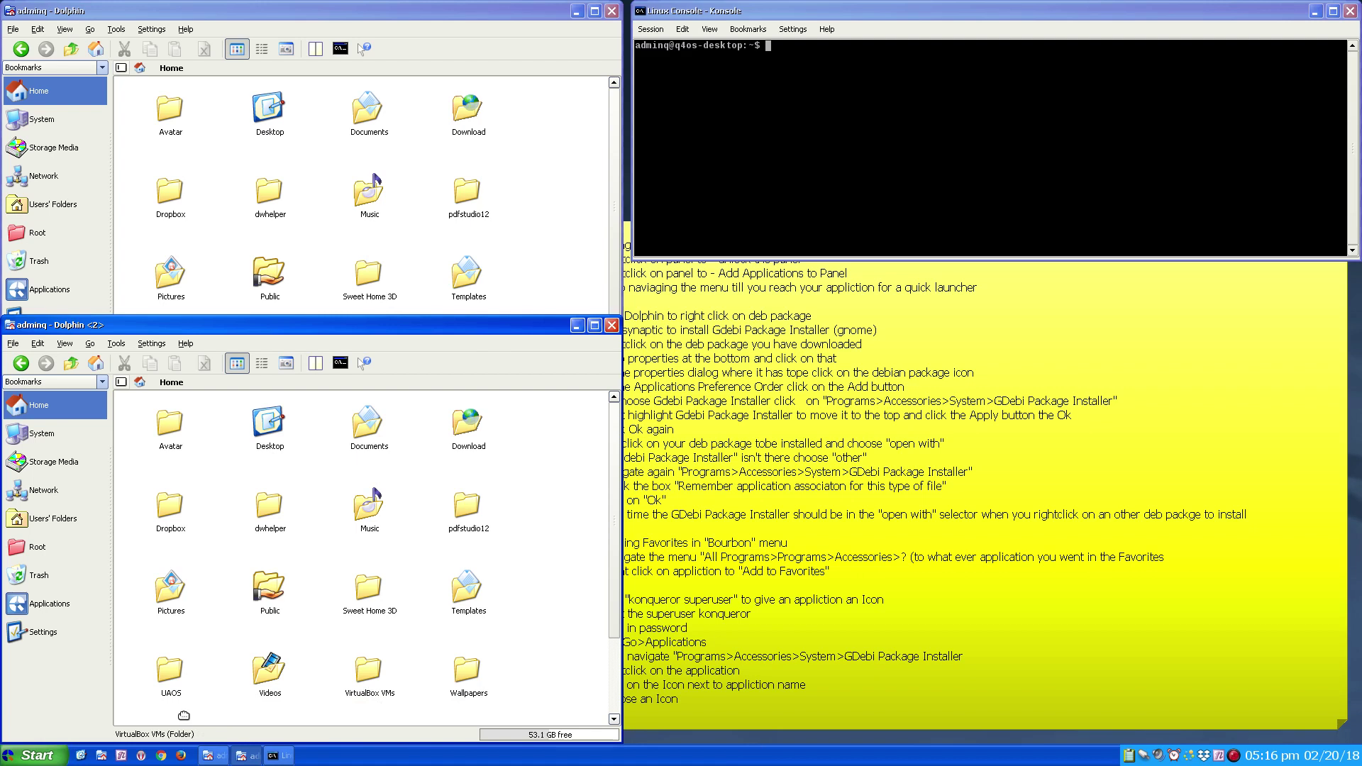
pyautogui.click(183, 715)
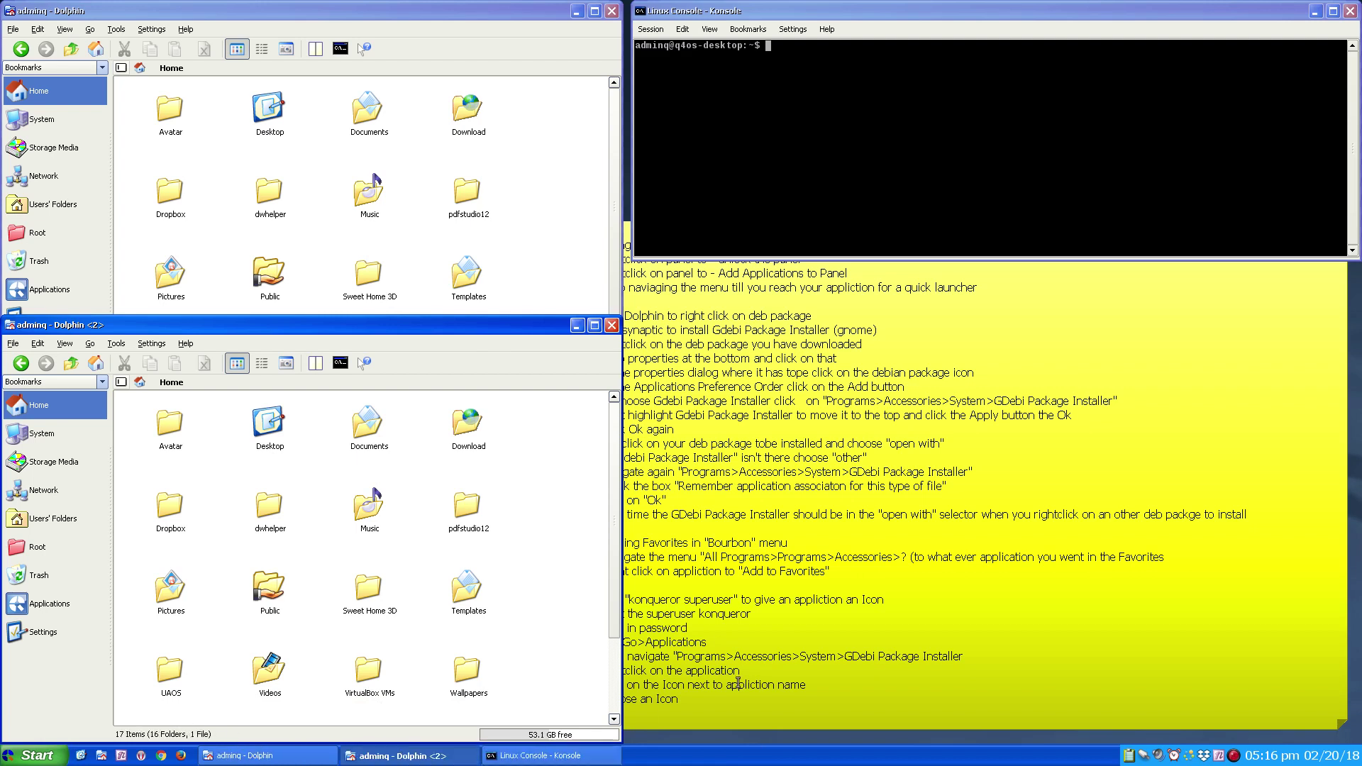
pyautogui.click(612, 325)
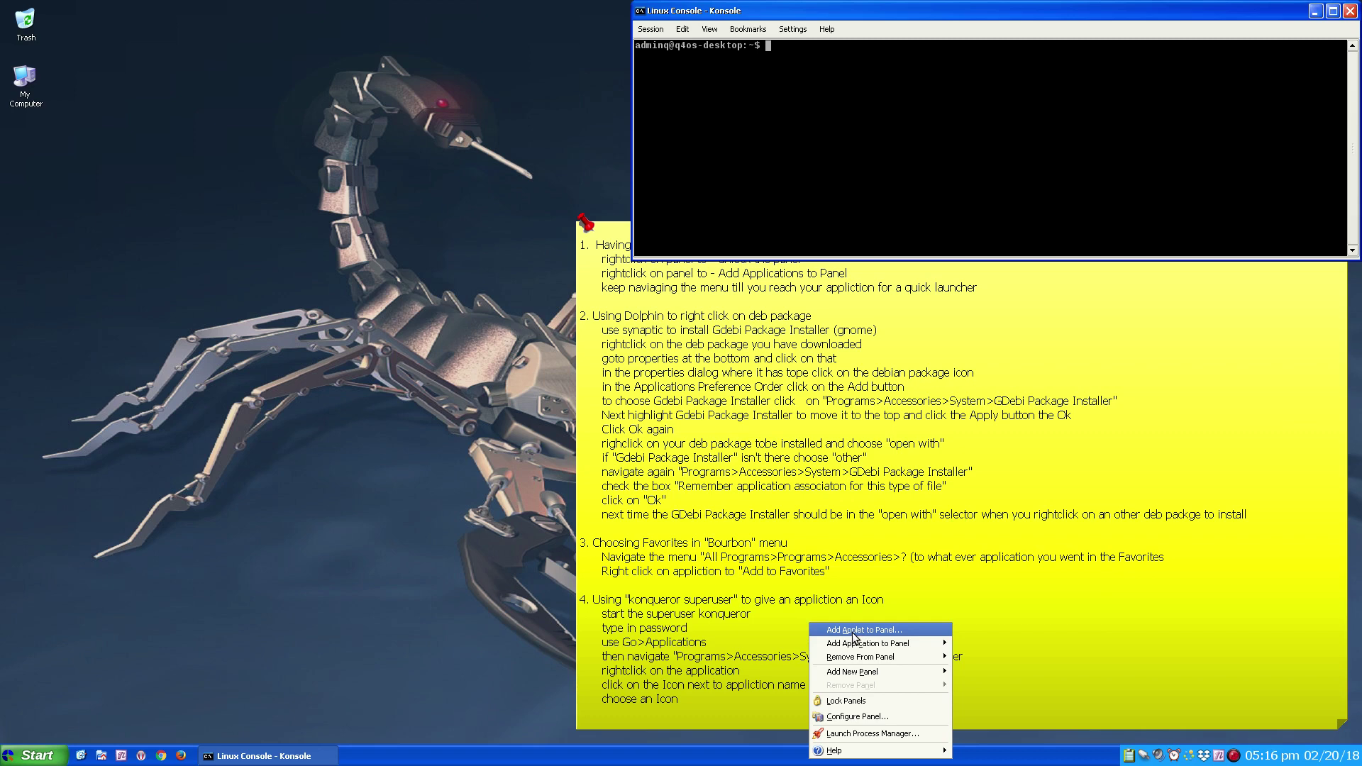
# Step: Open the Add Applet chooser, move it left, and add the Trash applet to the panel
pyautogui.click(853, 633)
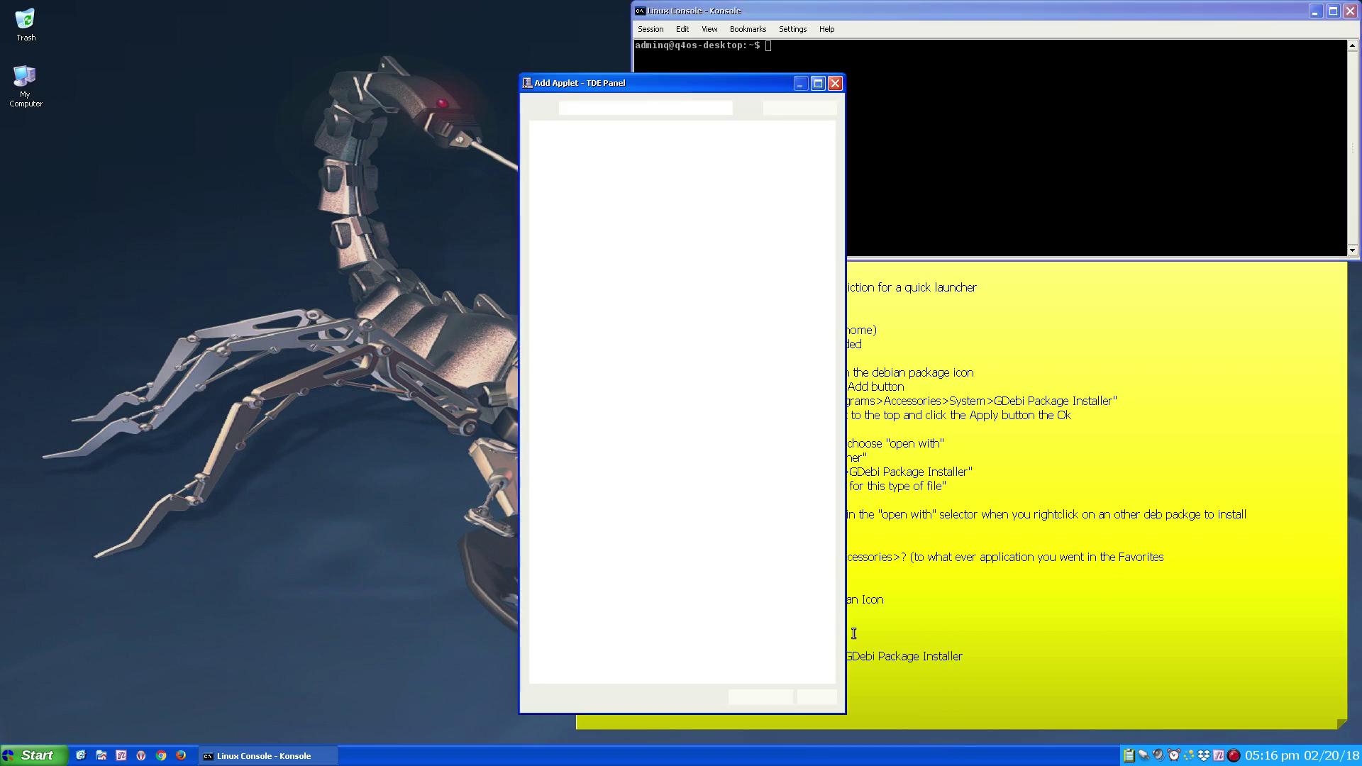
pyautogui.moveTo(710, 79); pyautogui.dragTo(366, 71)
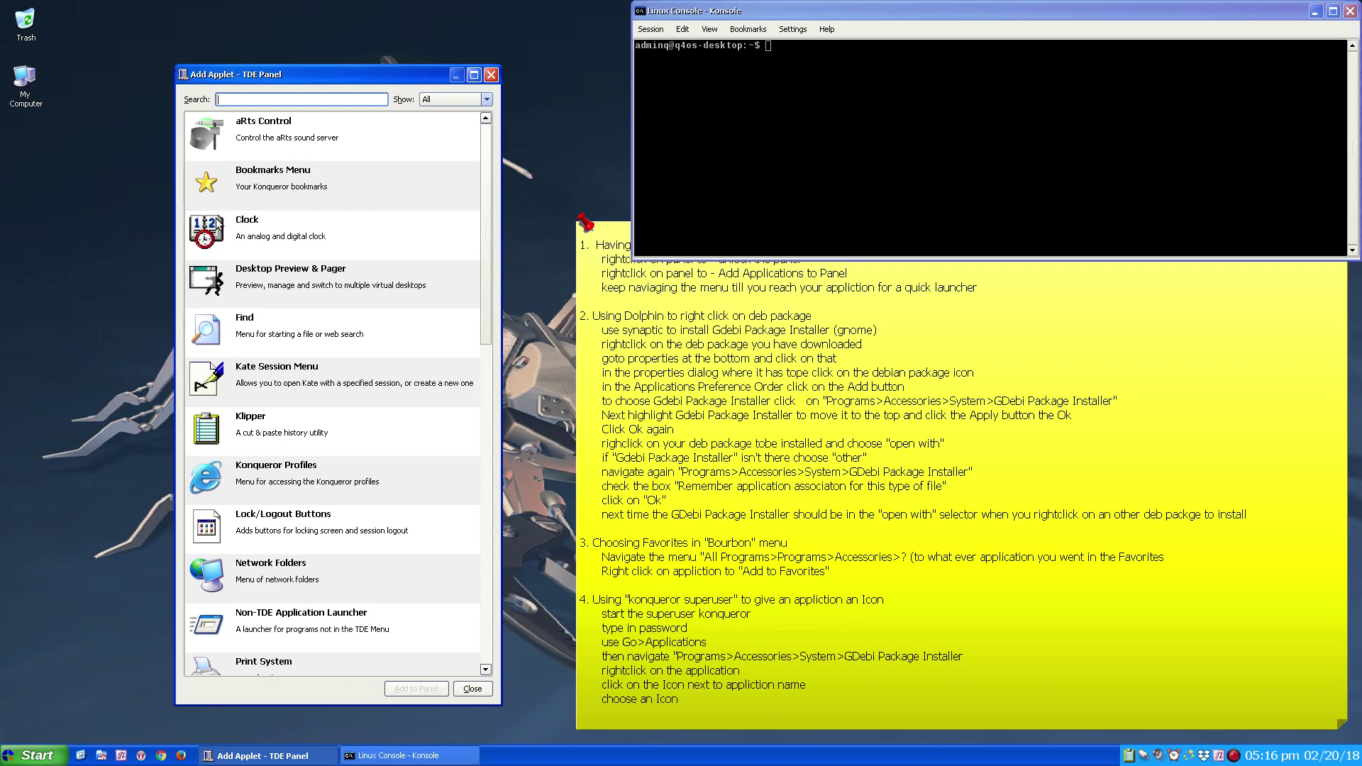
pyautogui.scroll(-10, 254, 296)
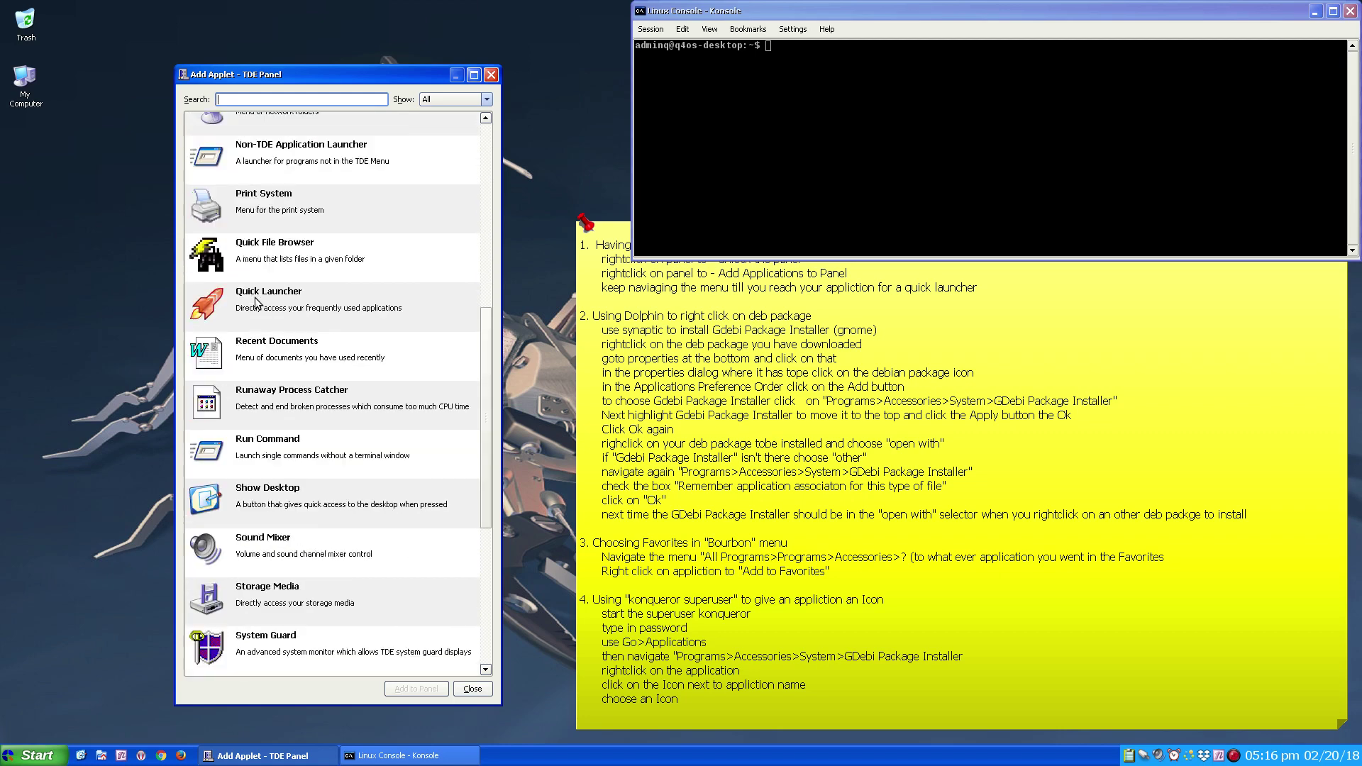
pyautogui.scroll(-3, 255, 301)
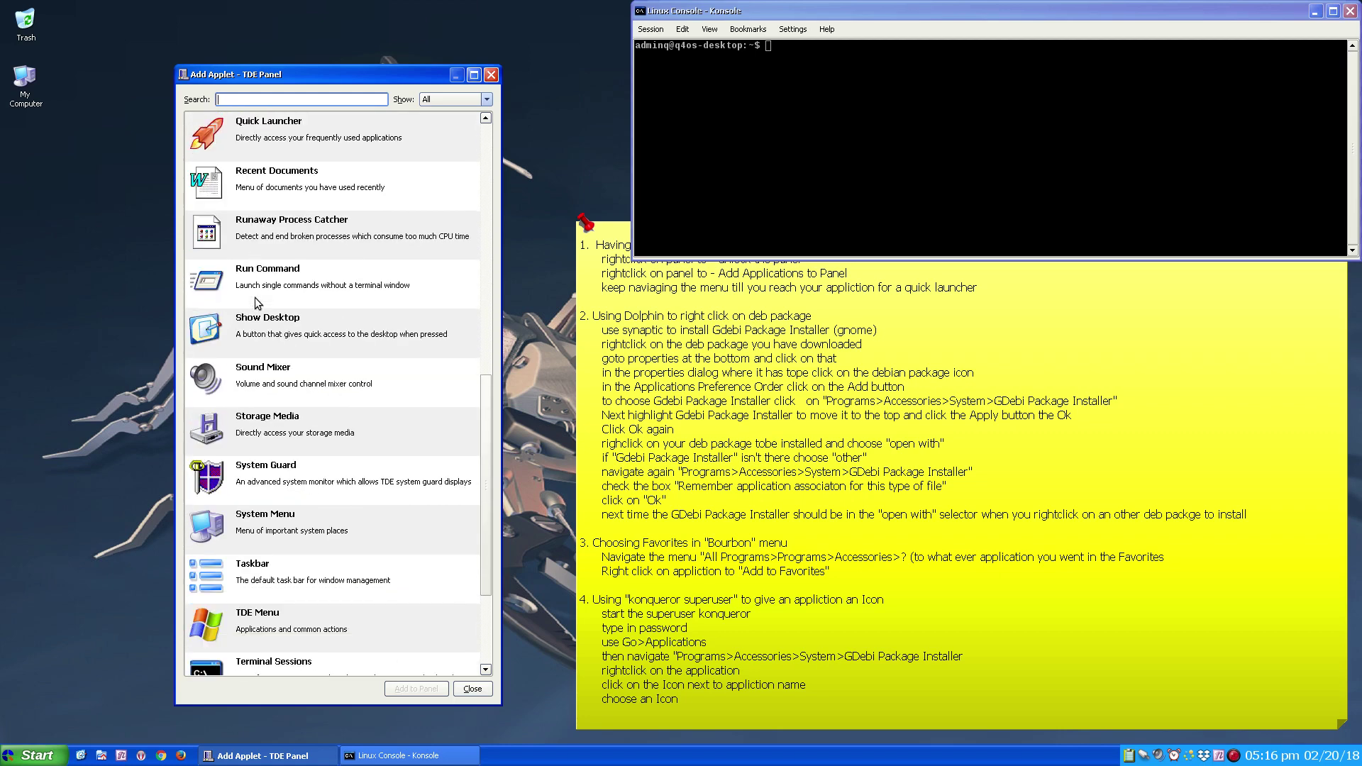
pyautogui.scroll(-3, 255, 300)
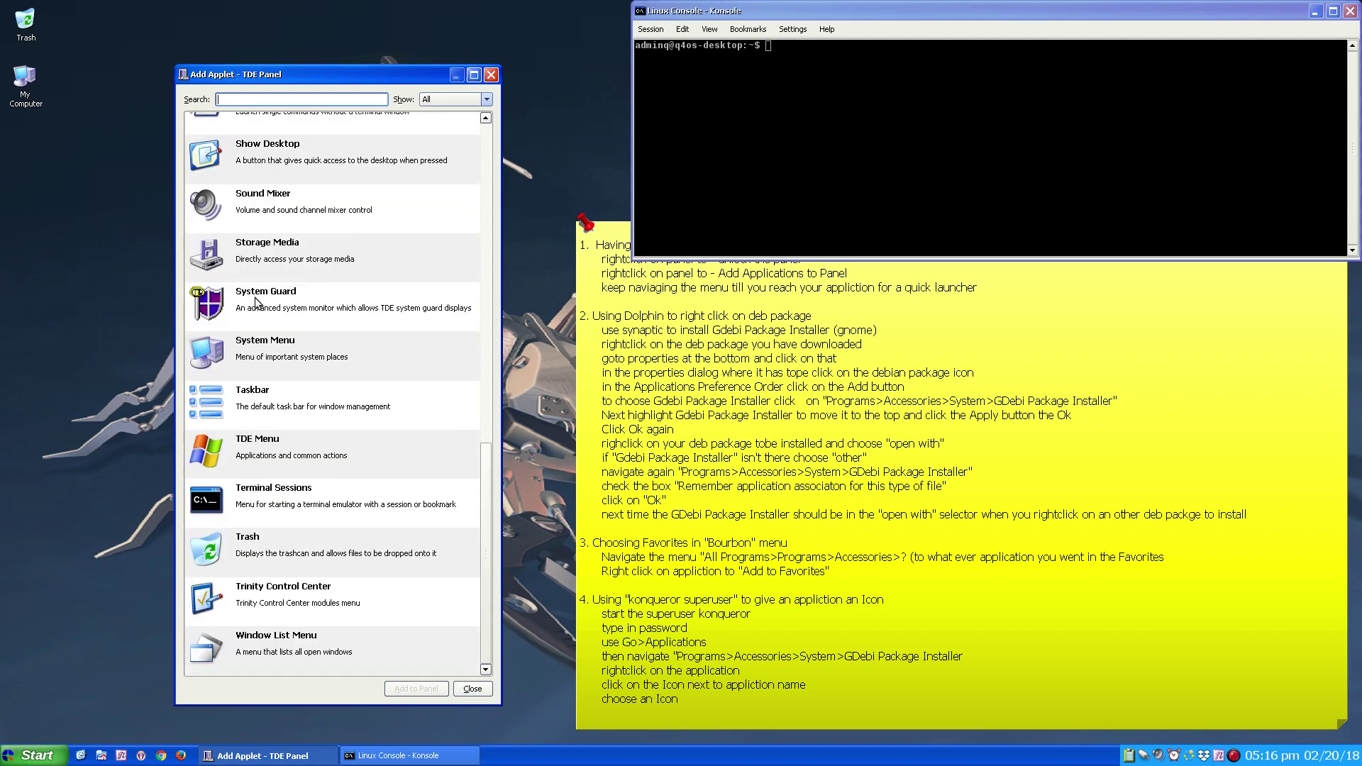
pyautogui.click(233, 544)
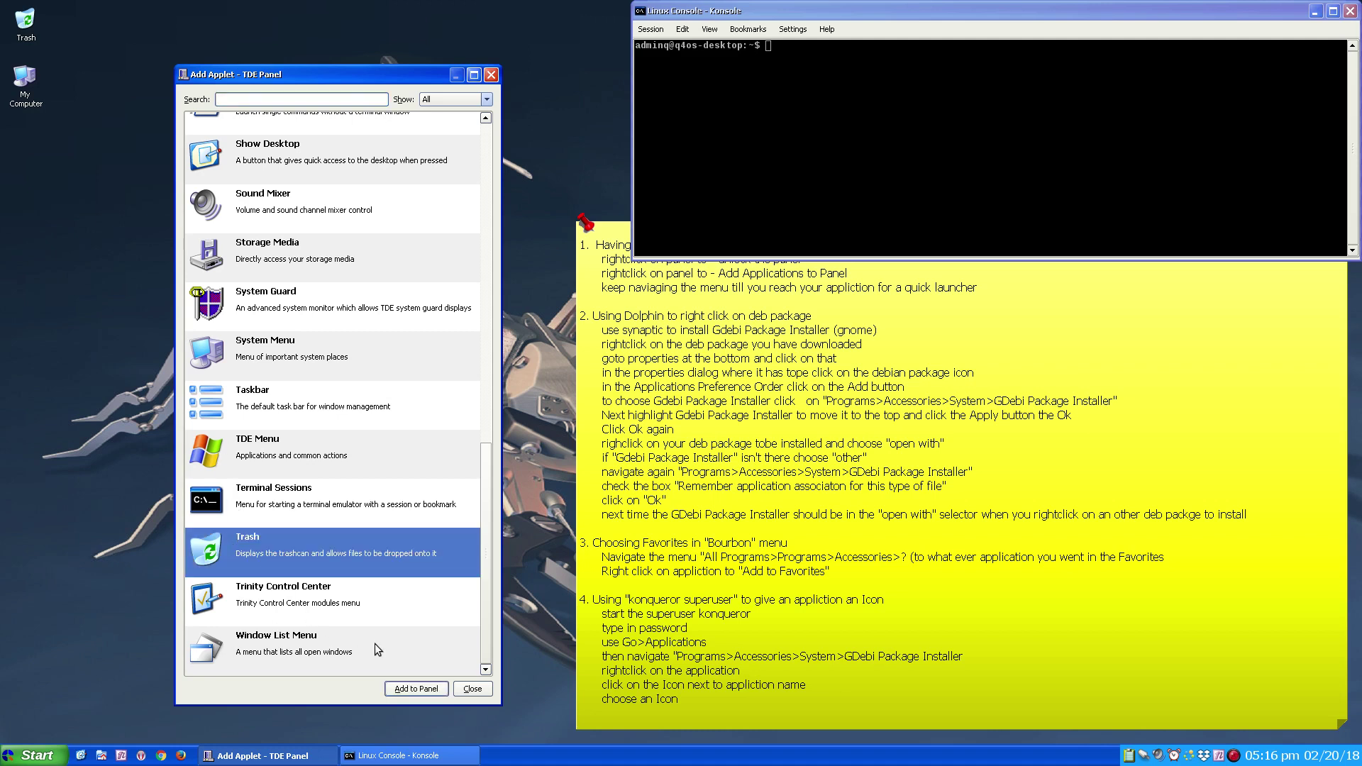
pyautogui.click(396, 691)
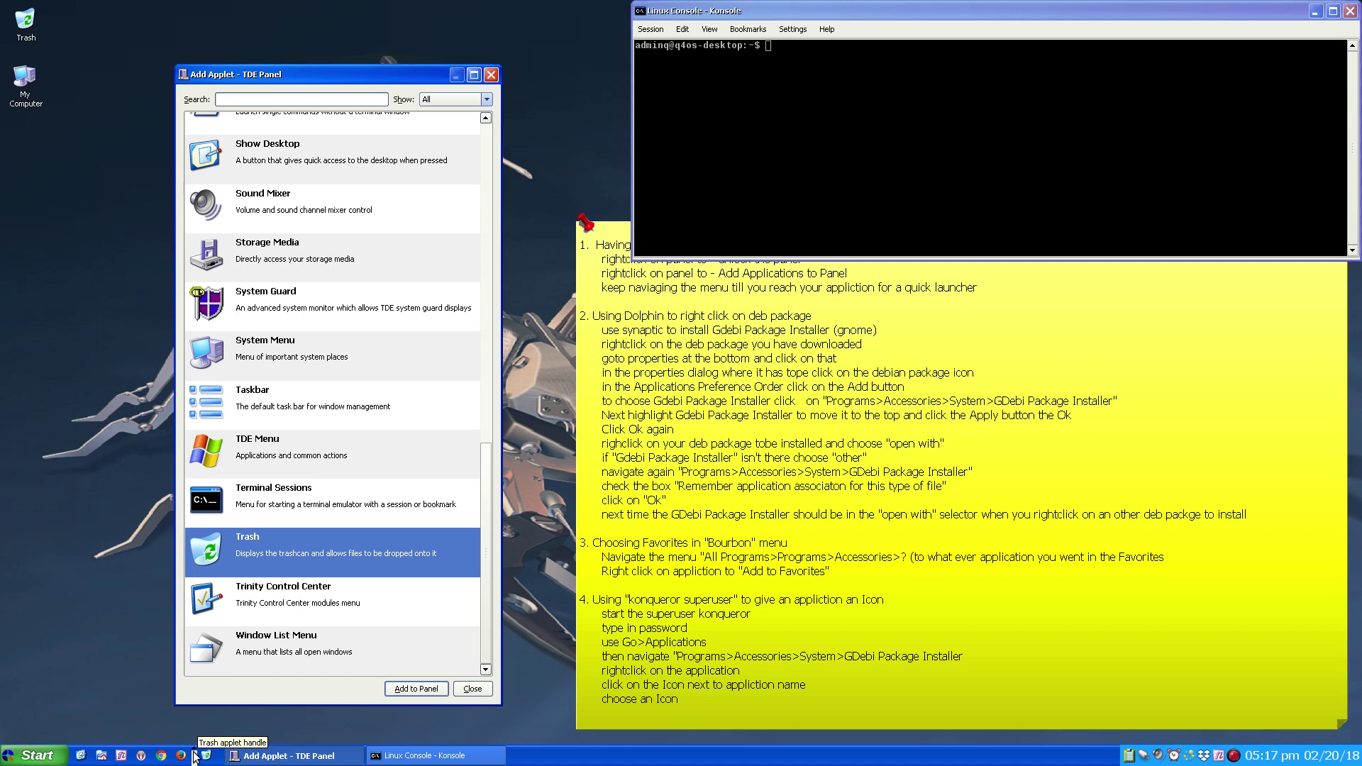
# Step: Move the Trash applet to the panel's right side, then back left of the window buttons
pyautogui.rightClick(194, 758)
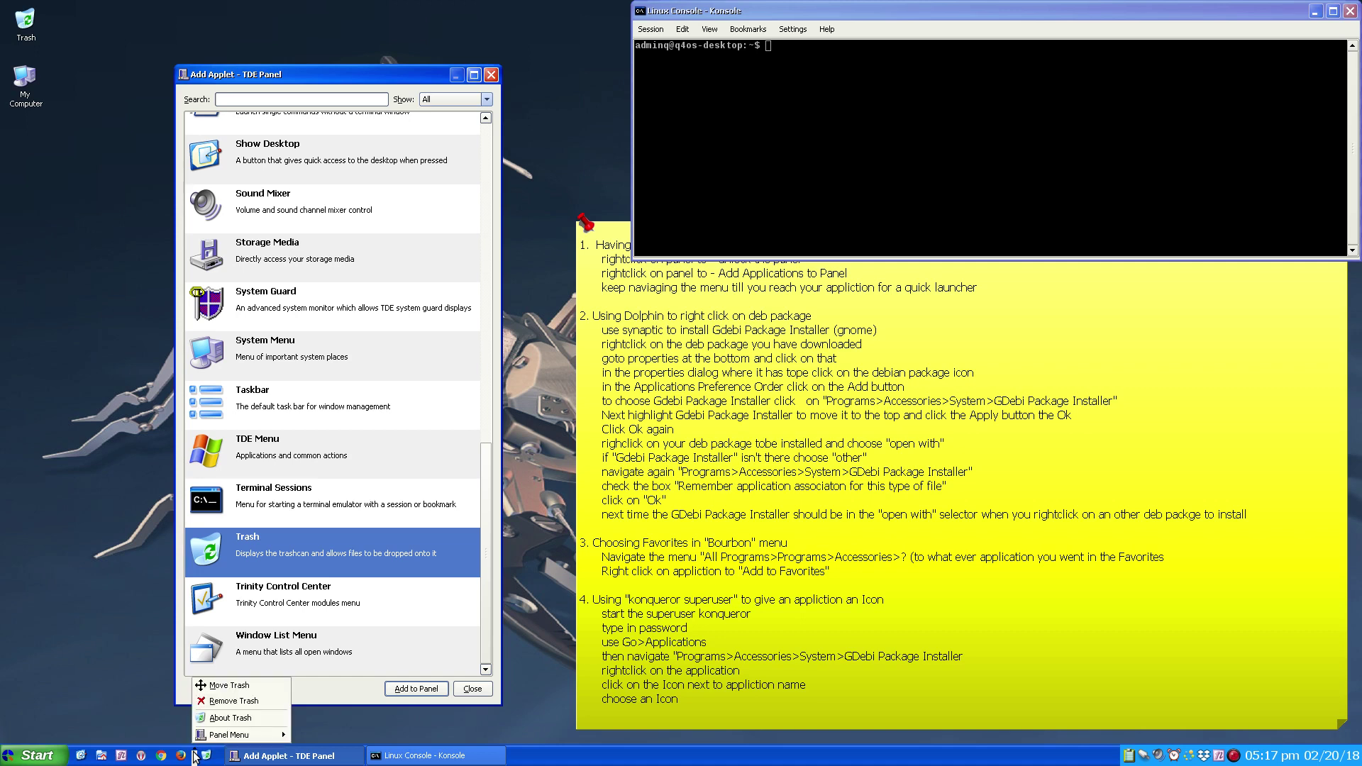
pyautogui.click(227, 686)
pyautogui.click(902, 701)
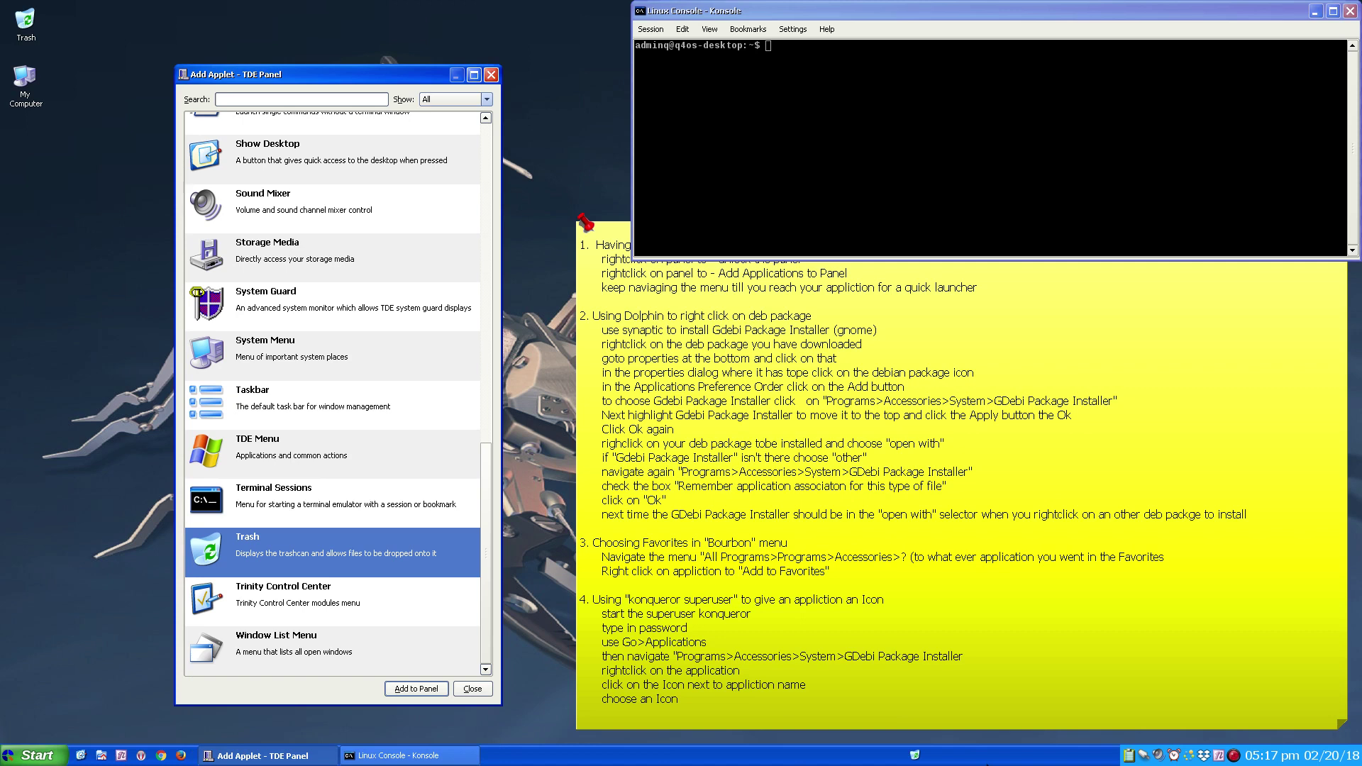
pyautogui.moveTo(909, 758)
pyautogui.rightClick(903, 756)
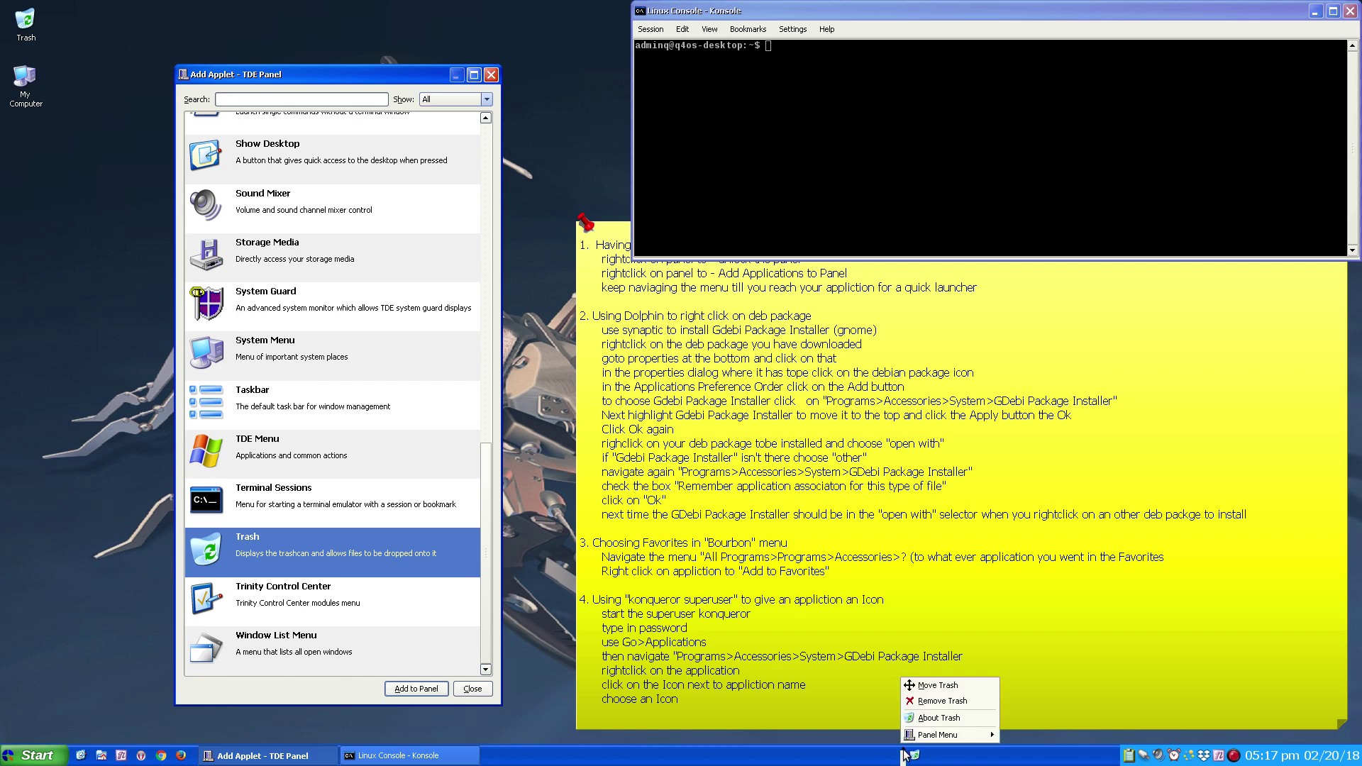
pyautogui.click(922, 692)
pyautogui.moveTo(747, 706); pyautogui.dragTo(204, 726)
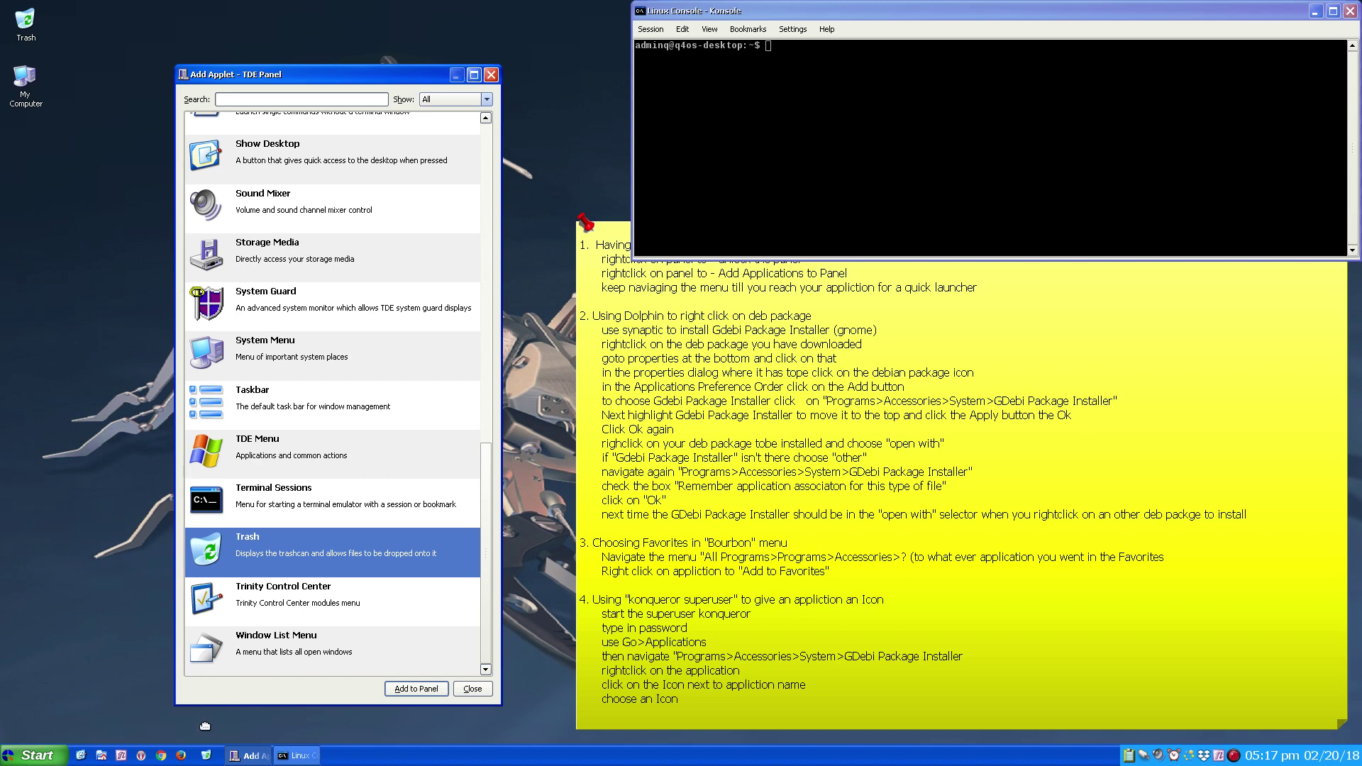
pyautogui.click(205, 725)
# Step: Remove the Trash applet from the panel
pyautogui.rightClick(210, 759)
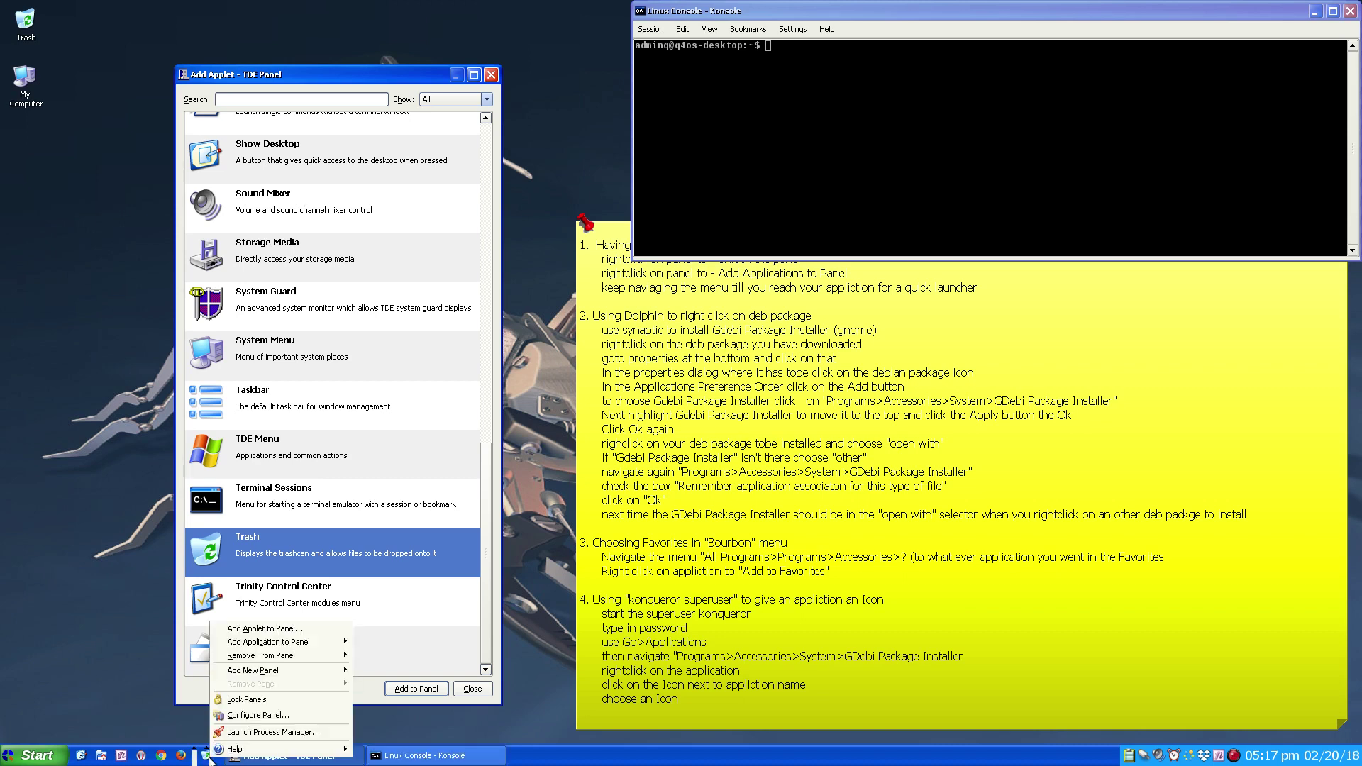
pyautogui.click(204, 758)
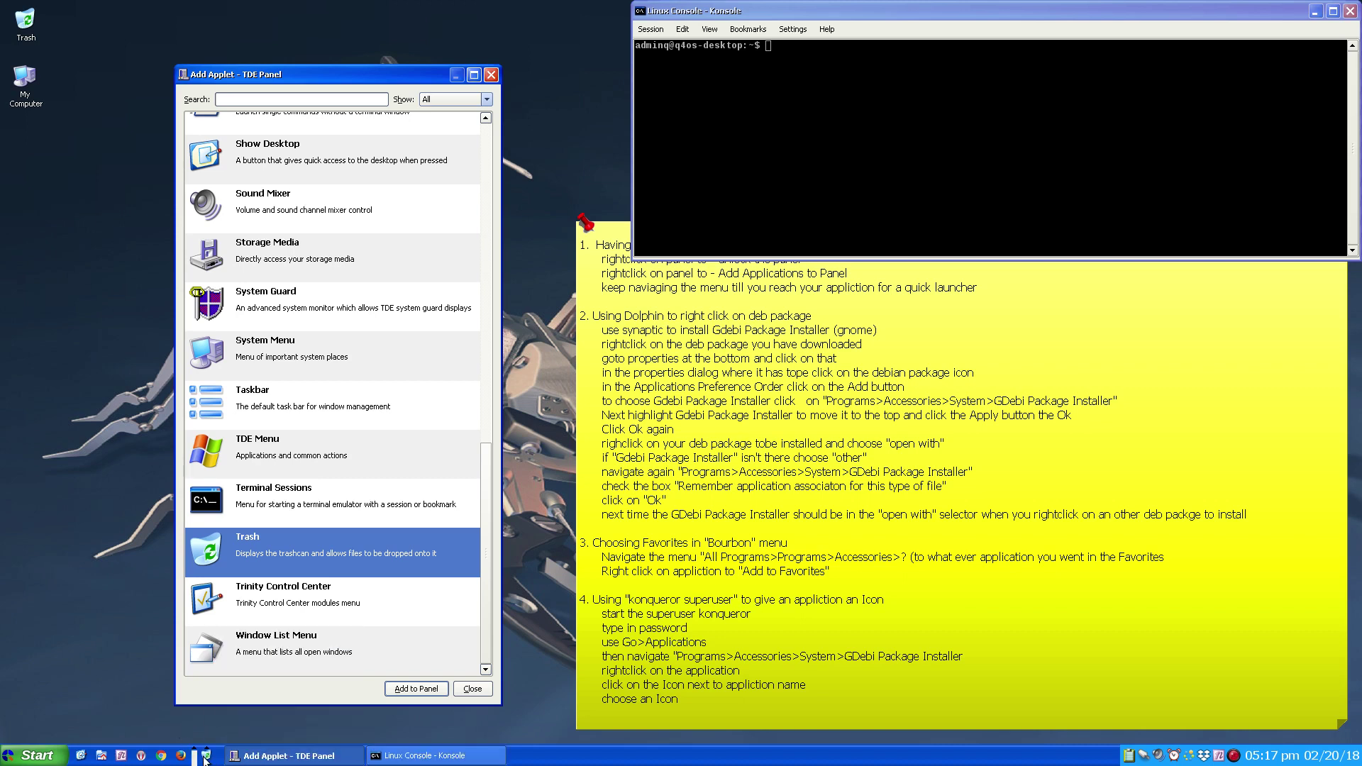
pyautogui.rightClick(200, 757)
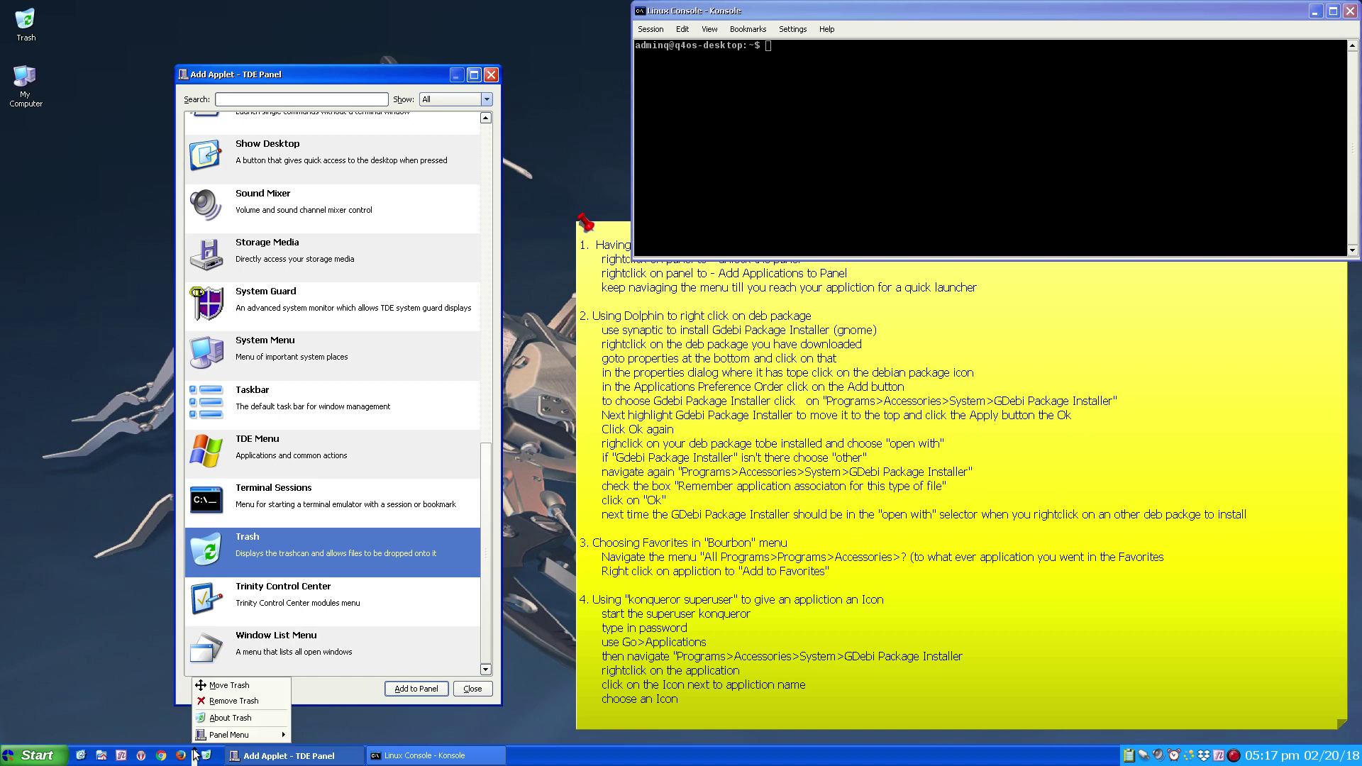
pyautogui.click(206, 700)
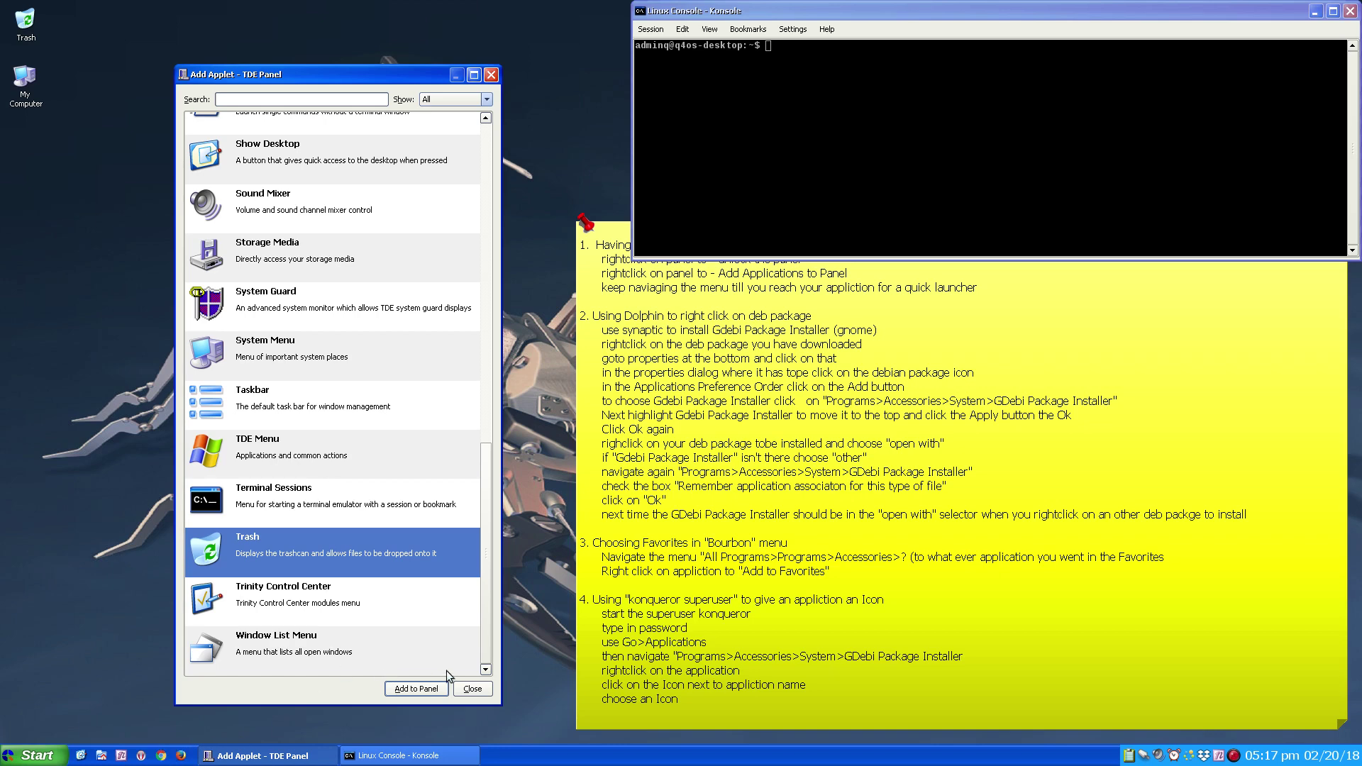
pyautogui.scroll(5, 351, 525)
pyautogui.scroll(4, 352, 531)
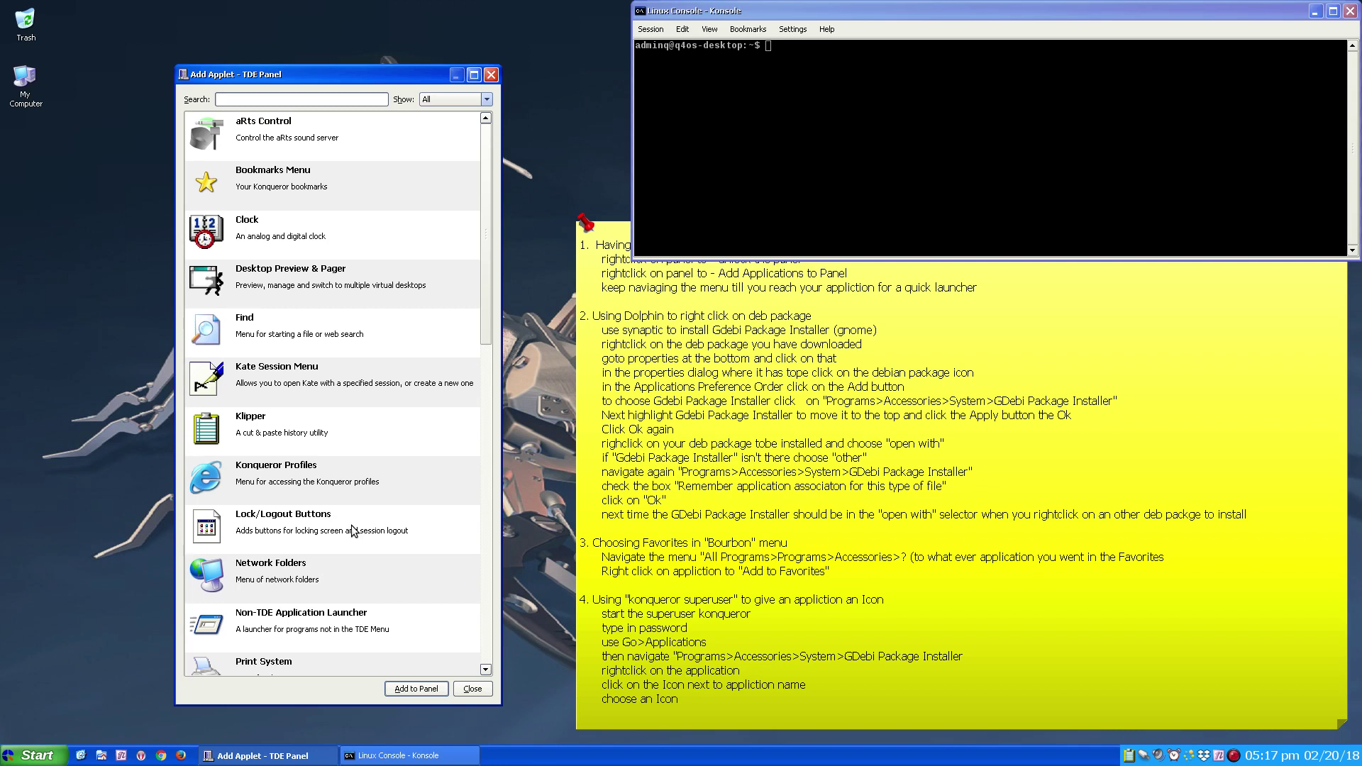
# Step: Add the Lock/Logout Buttons applet and place it at the panel's right end beside the clock
pyautogui.click(206, 532)
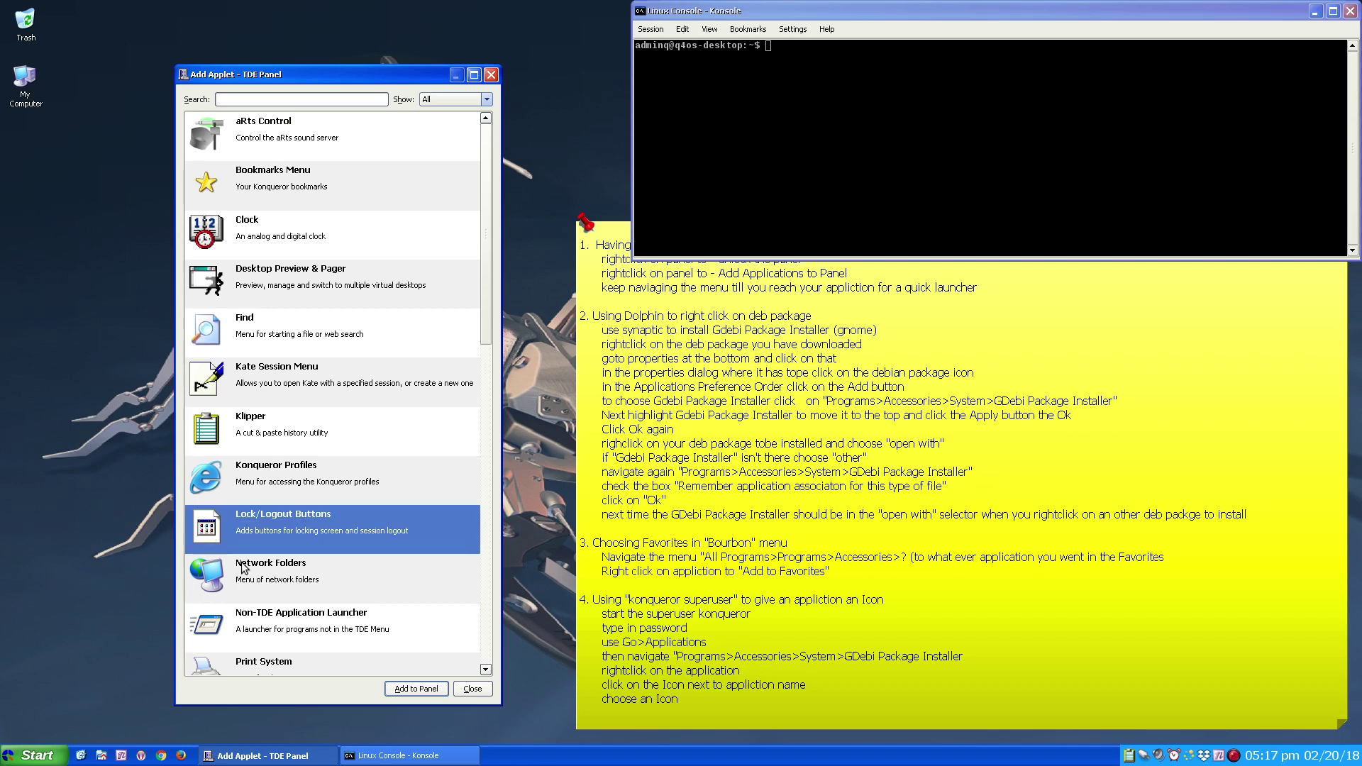
pyautogui.click(405, 688)
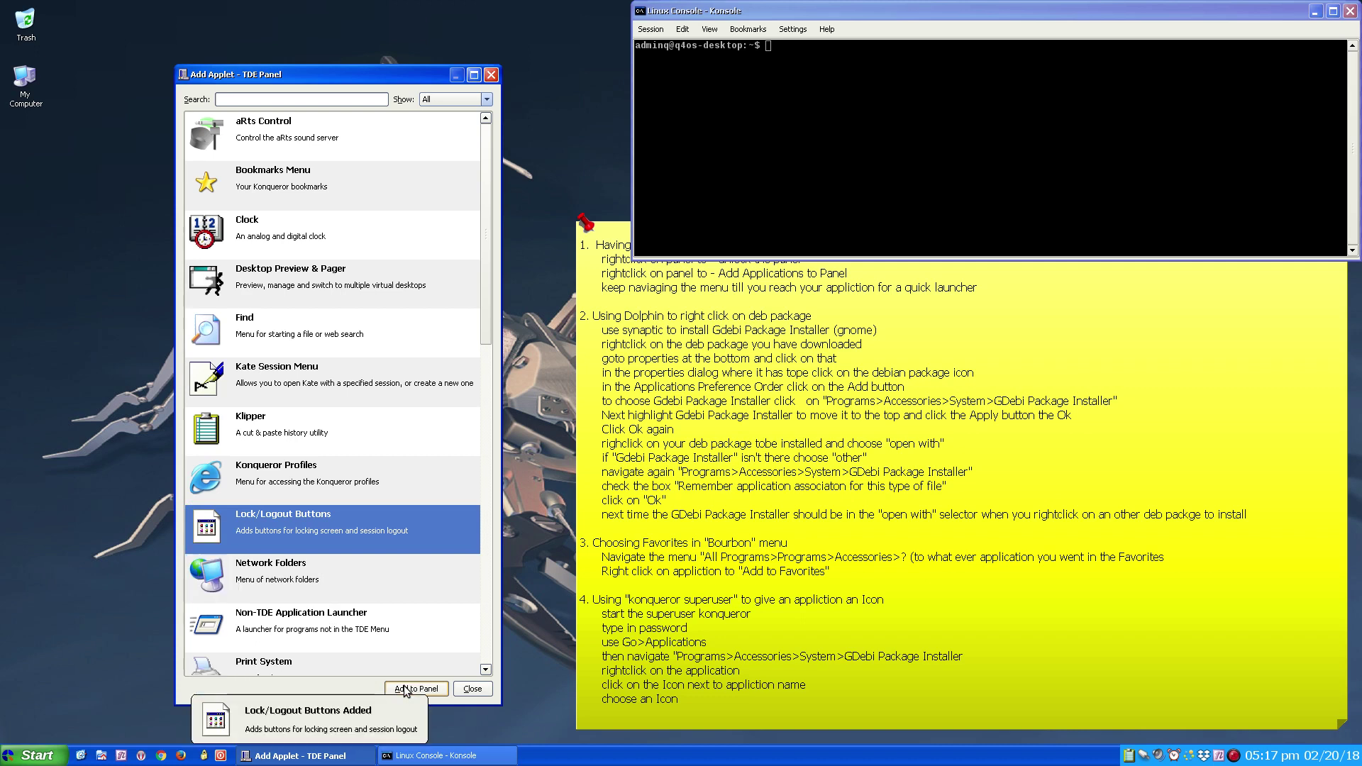
pyautogui.rightClick(197, 754)
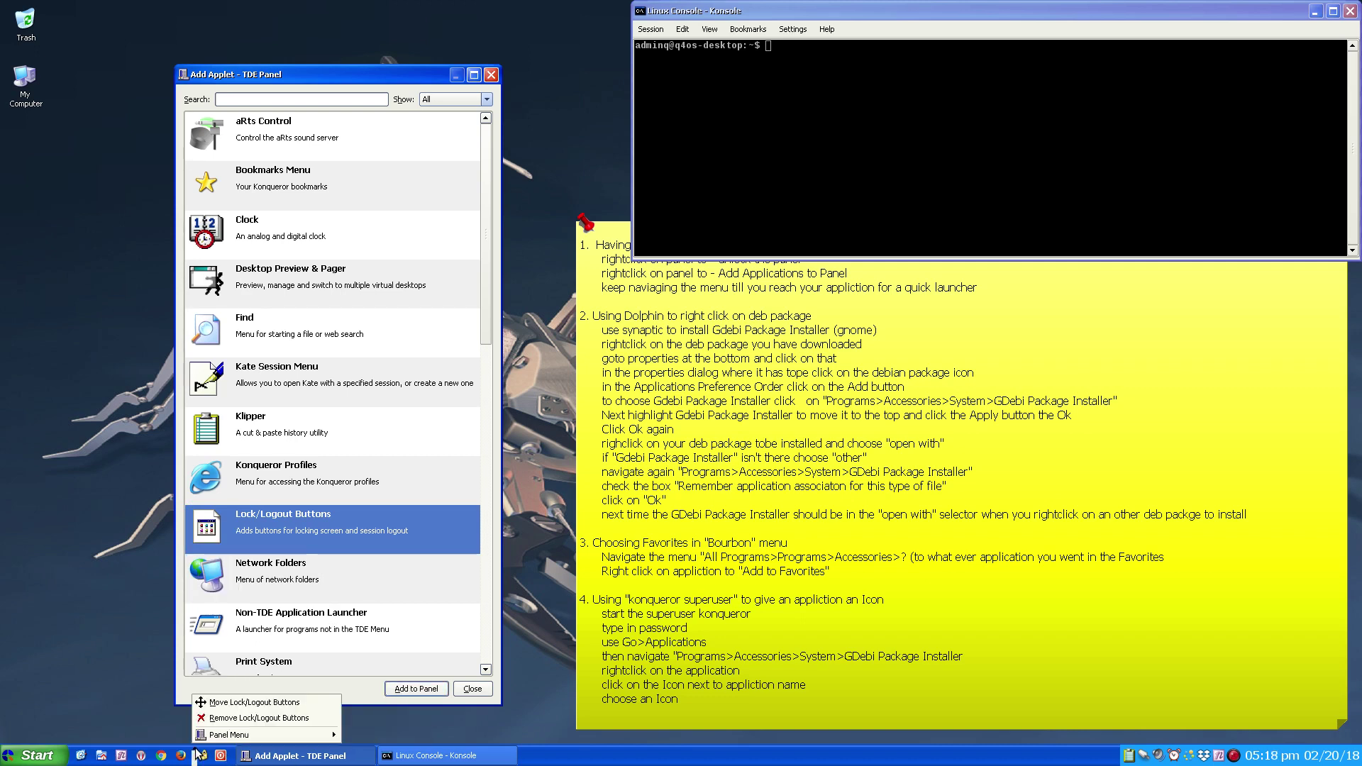
pyautogui.click(213, 702)
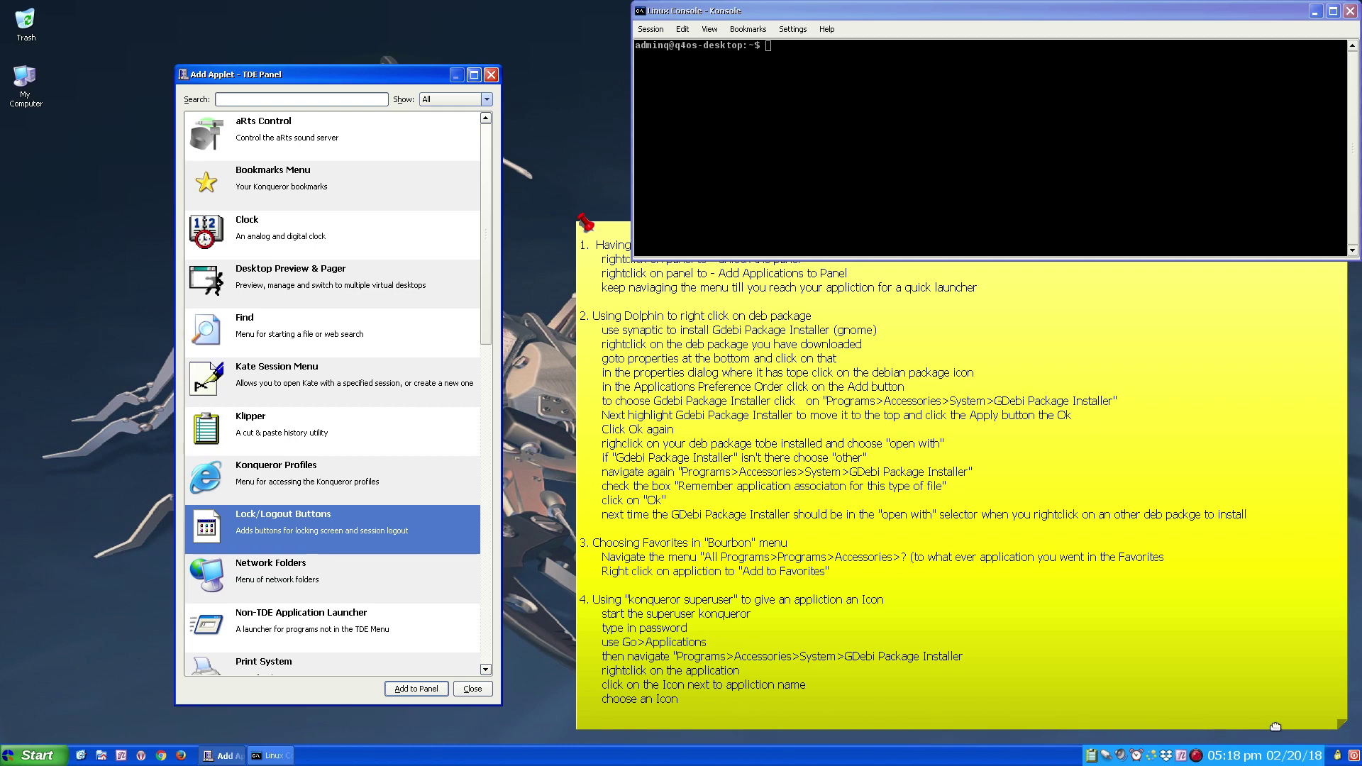
pyautogui.click(1275, 726)
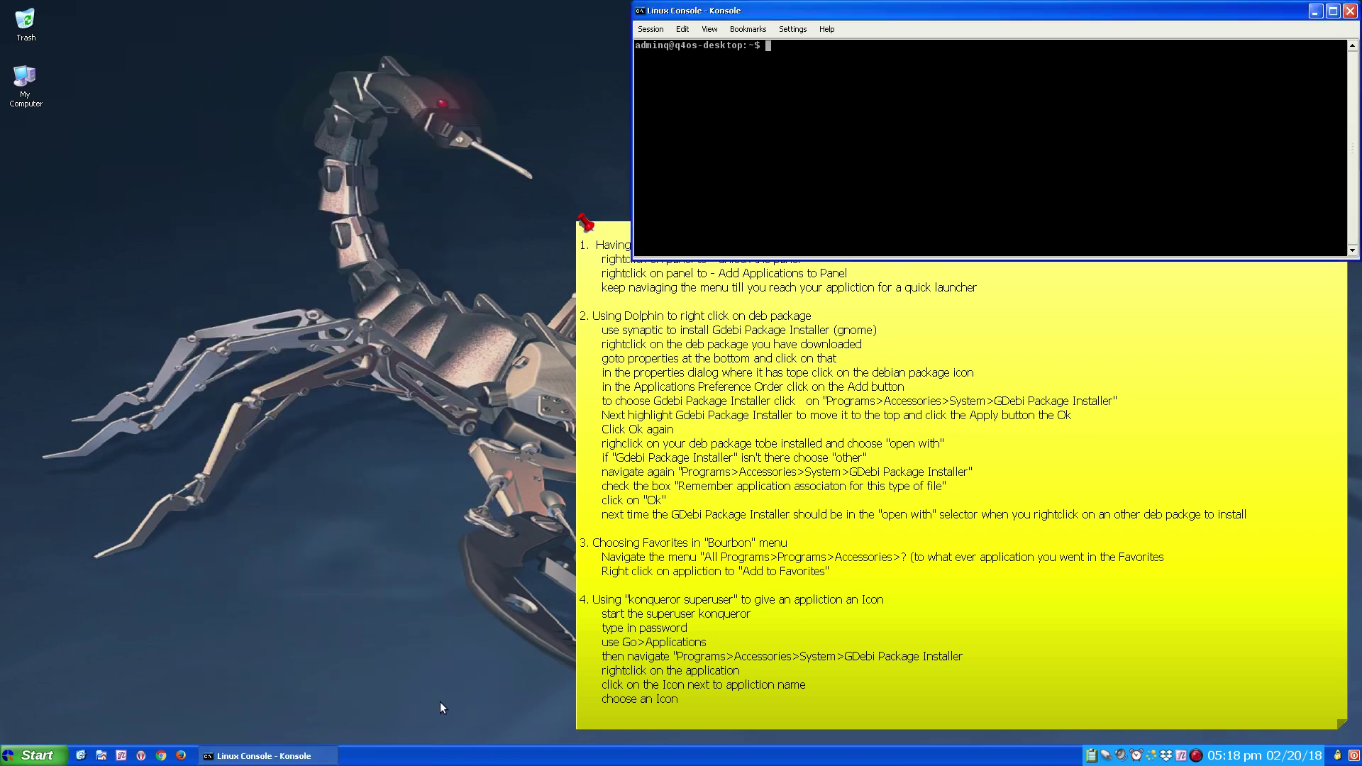
# Step: Browse Add Application to Panel > Programs > Accessories to view the Bible Analyzer 5 entries
pyautogui.rightClick(436, 761)
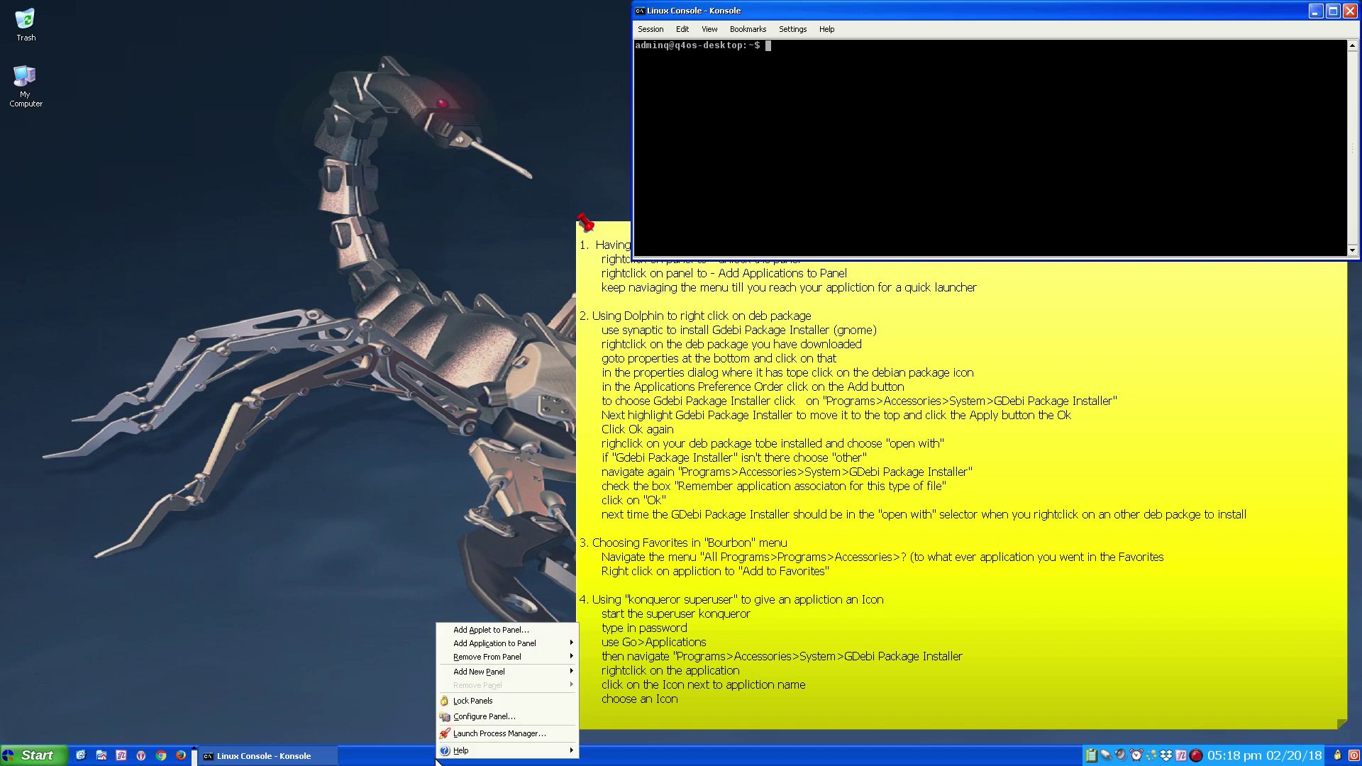
pyautogui.moveTo(484, 646)
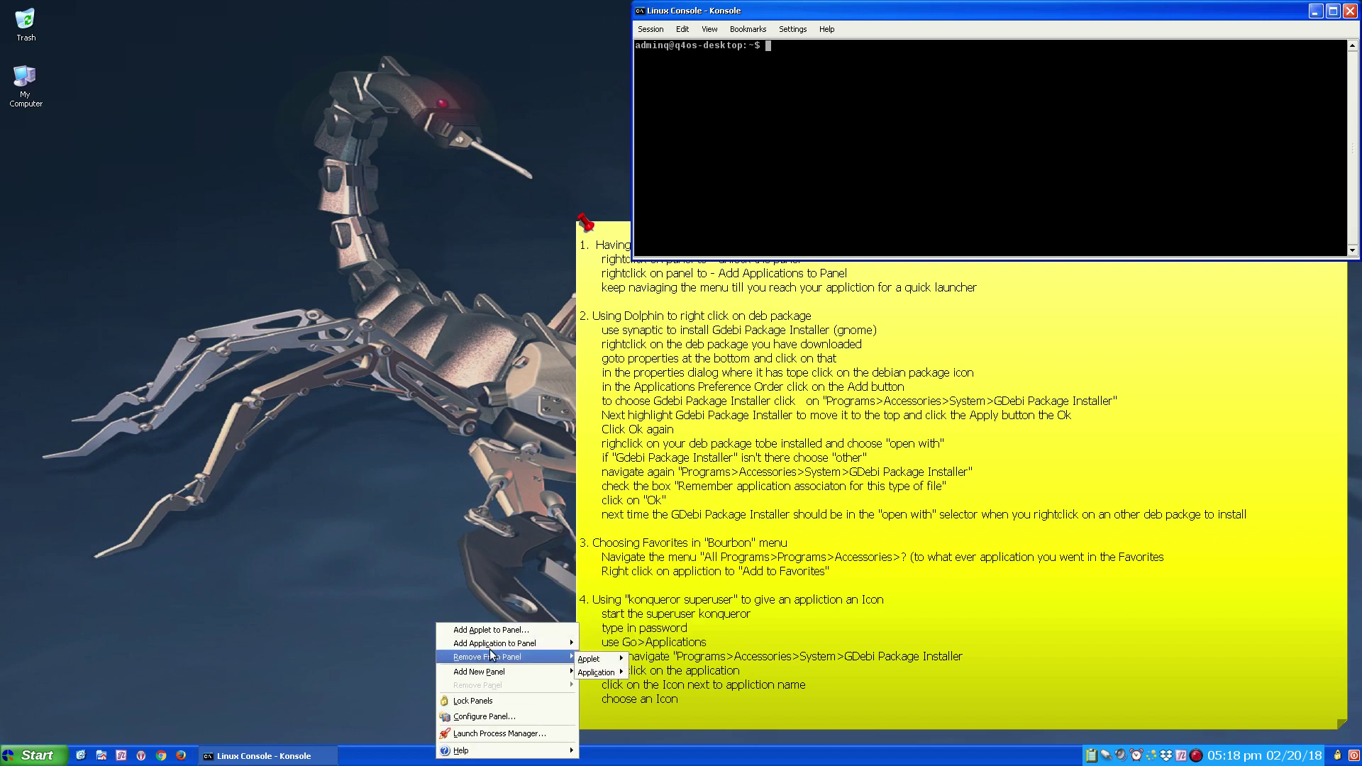
pyautogui.moveTo(608, 615)
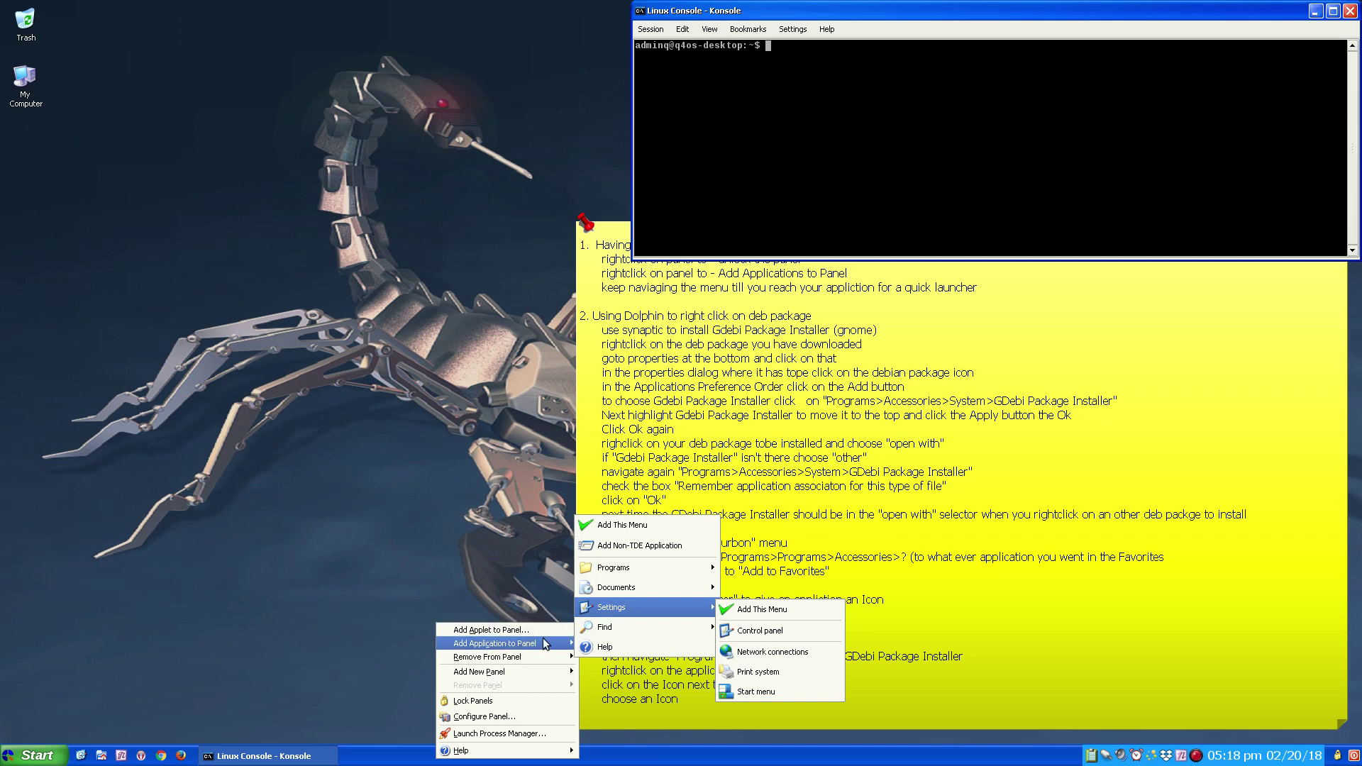
pyautogui.moveTo(539, 655)
pyautogui.moveTo(586, 663)
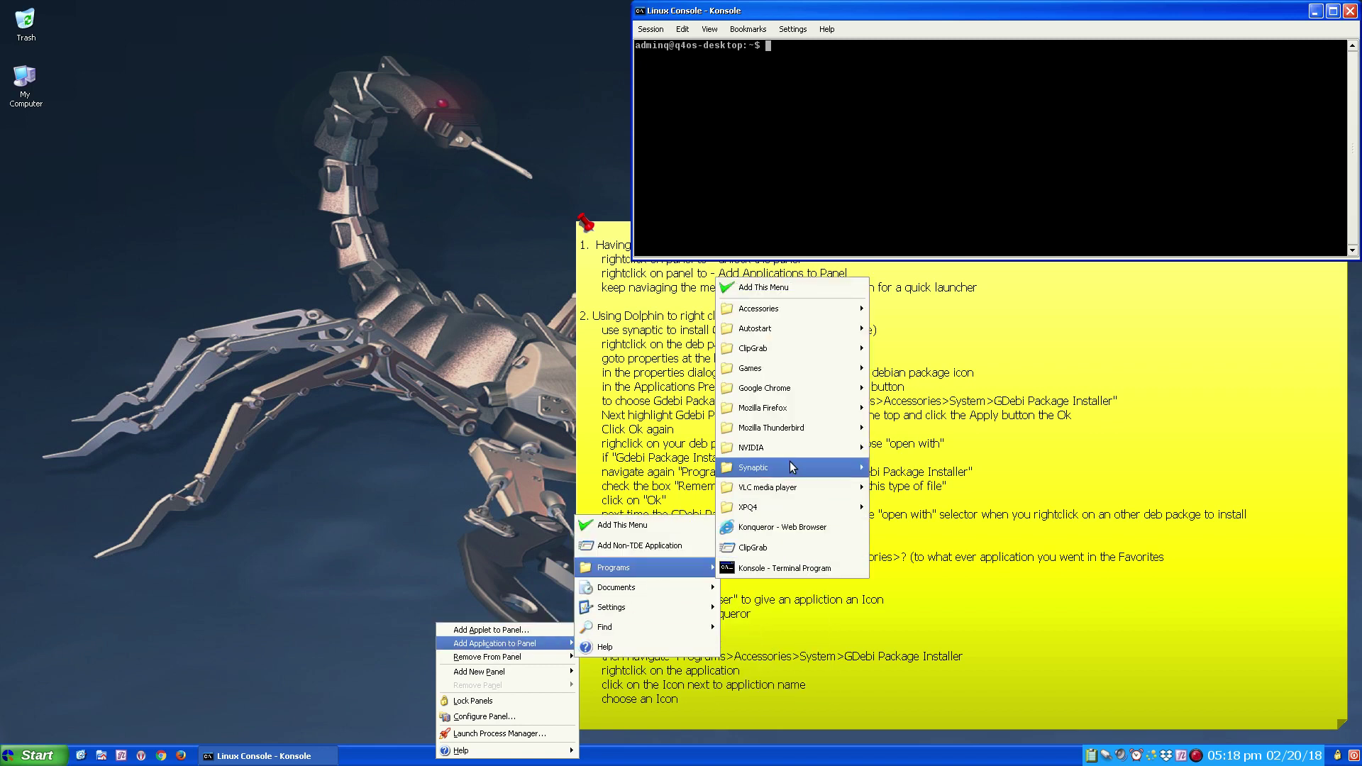
pyautogui.moveTo(766, 308)
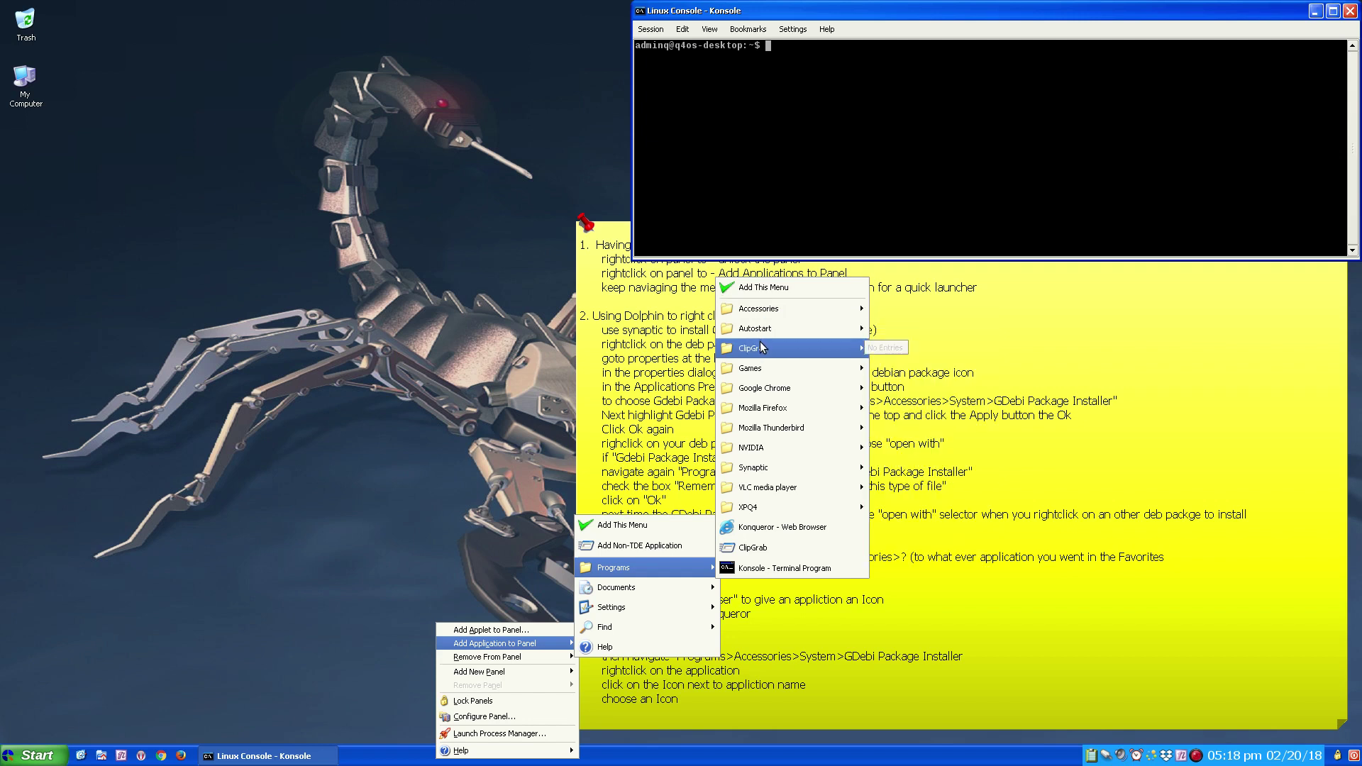
pyautogui.moveTo(756, 371)
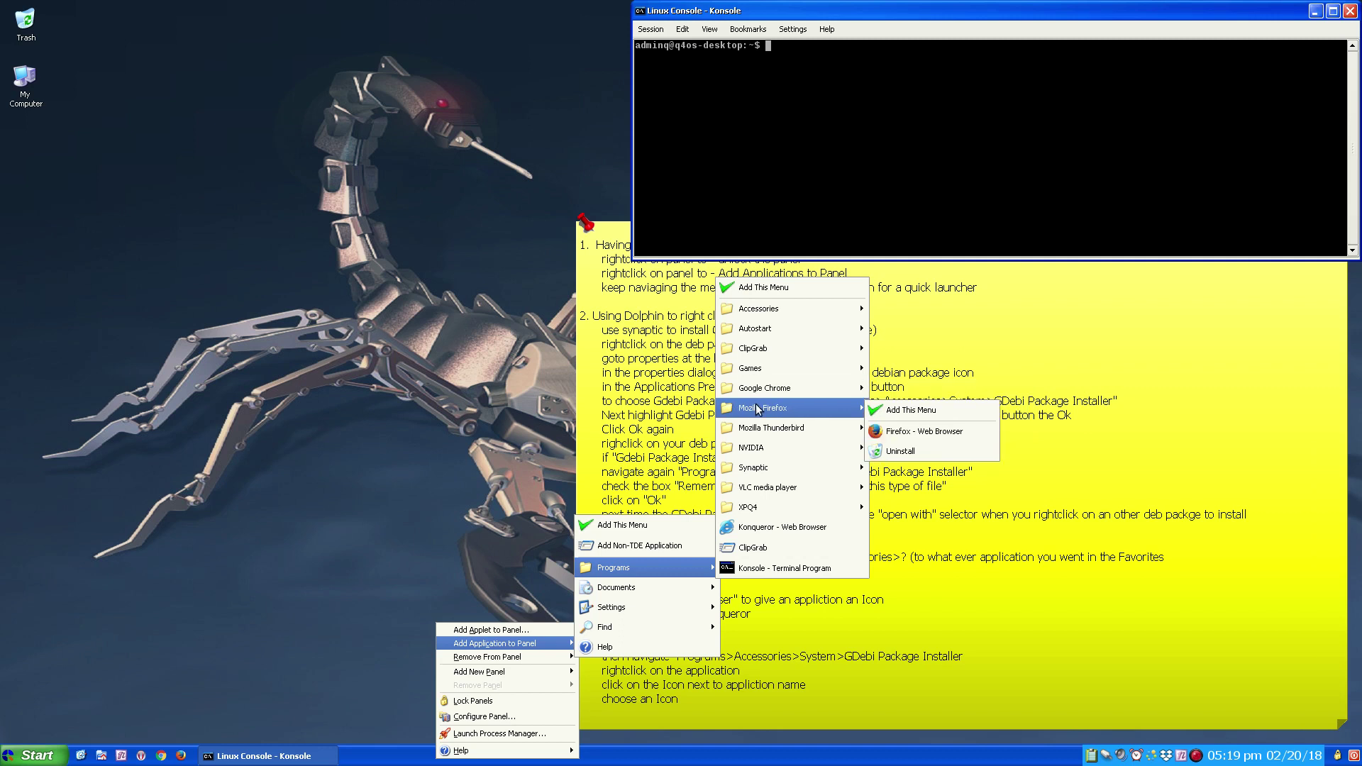
pyautogui.moveTo(761, 423)
pyautogui.moveTo(766, 466)
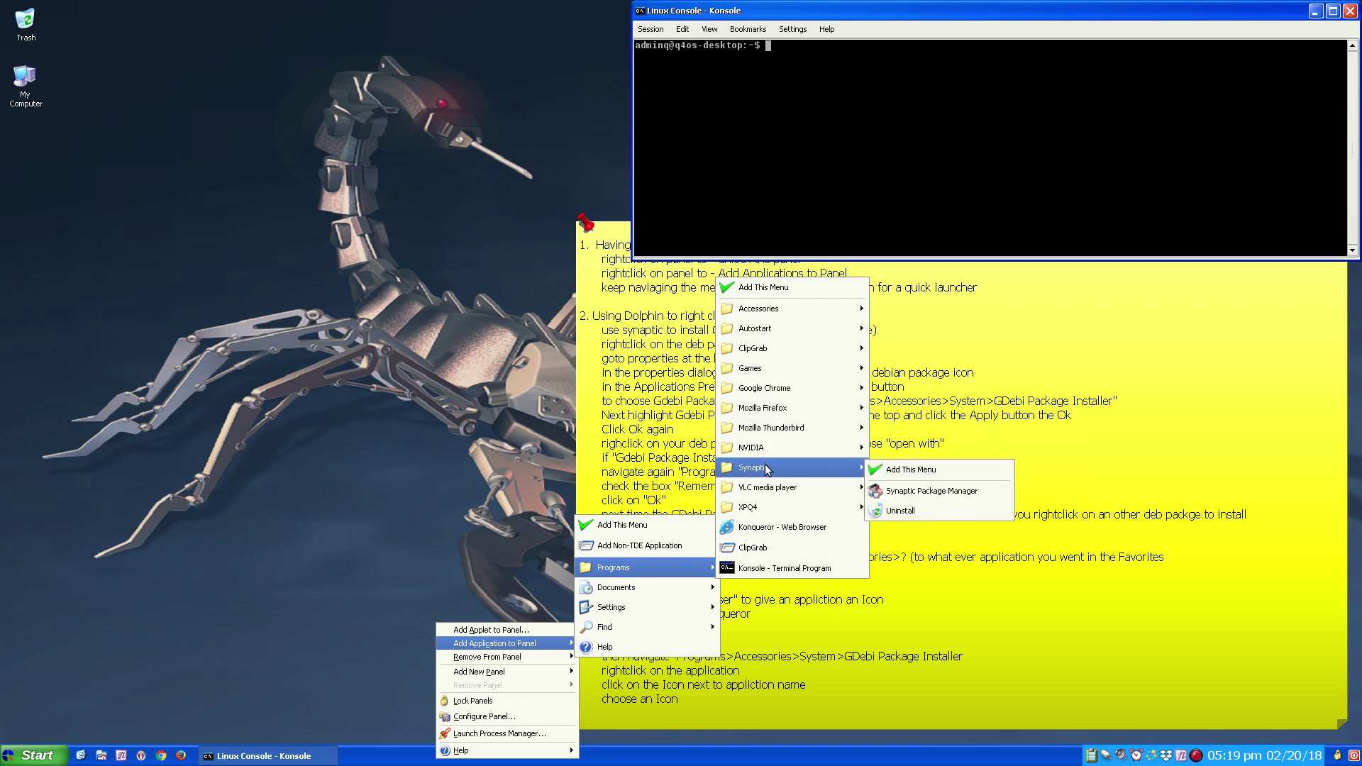
pyautogui.moveTo(774, 505)
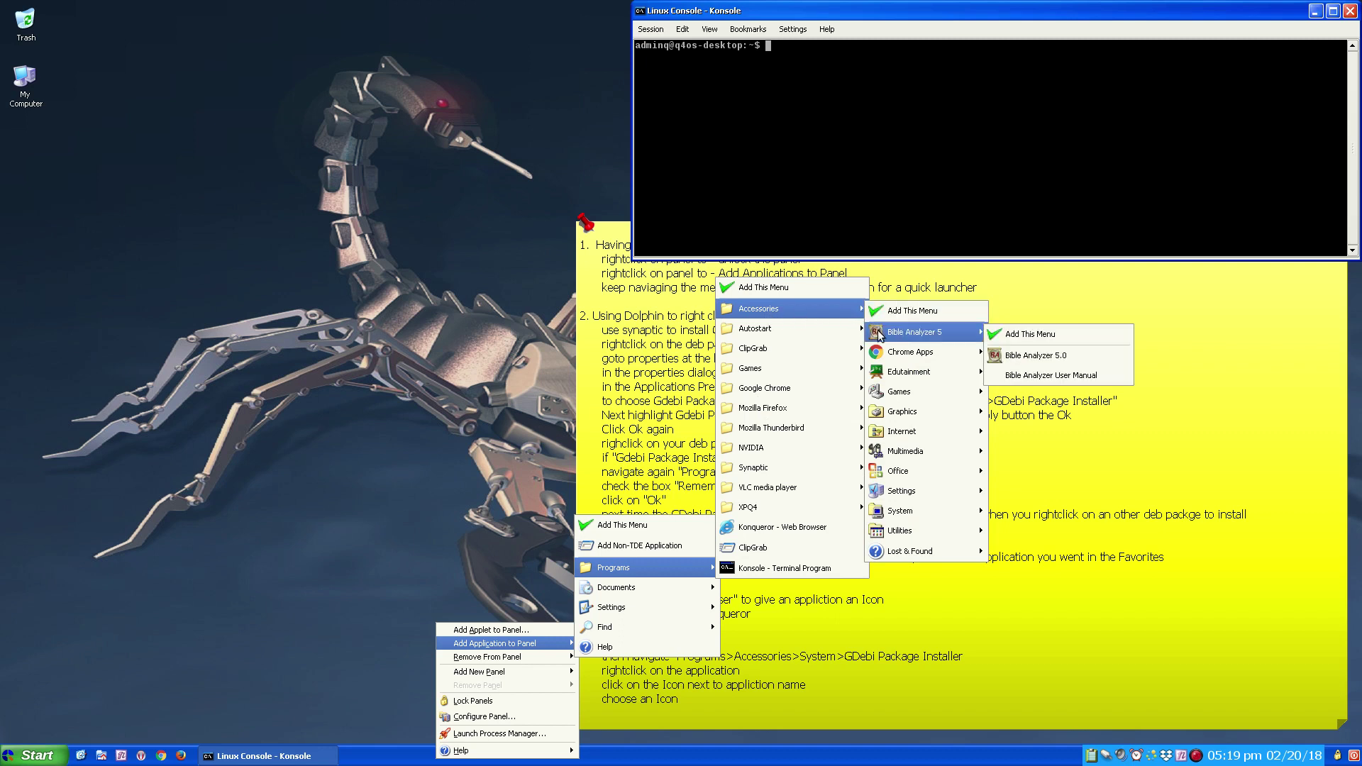
# Step: Browse the Add Application menu from Accessories through Games, Office and Settings to System
pyautogui.moveTo(883, 350)
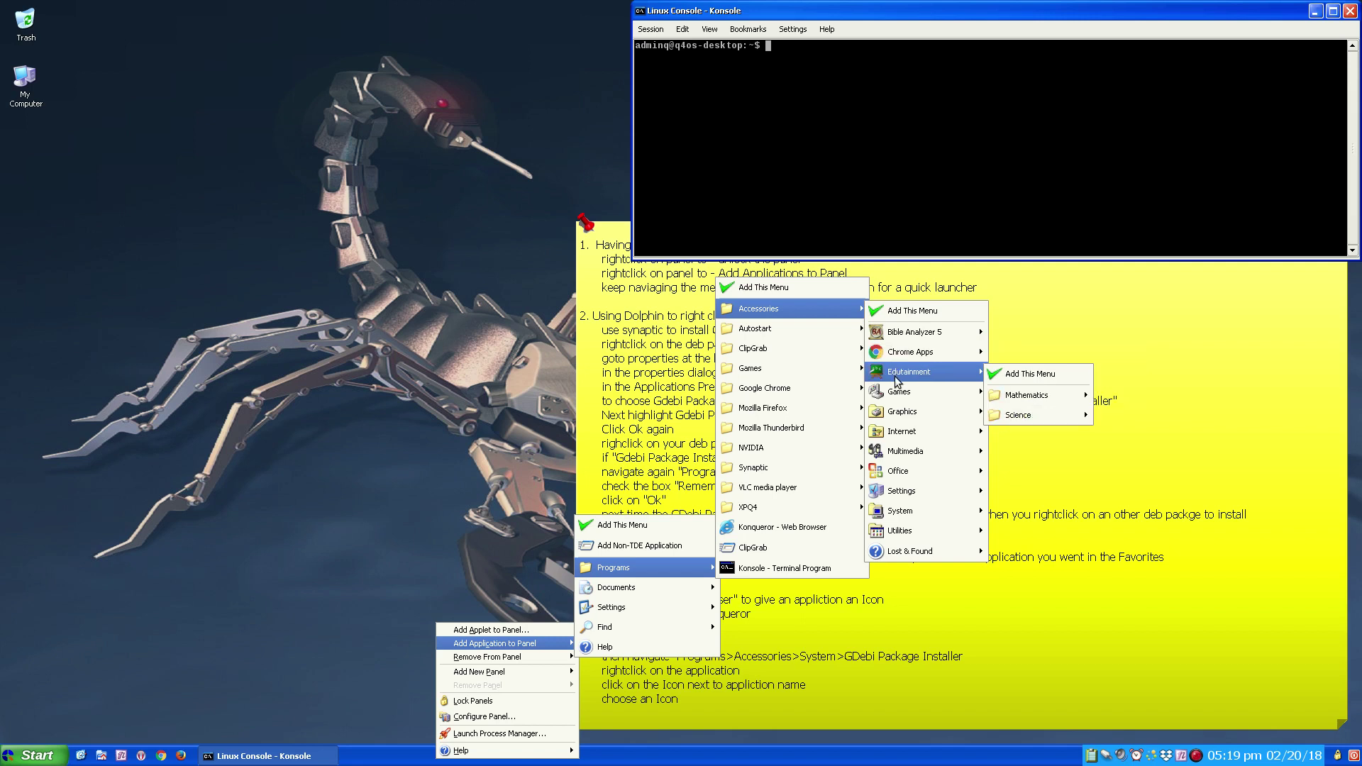
pyautogui.moveTo(900, 392)
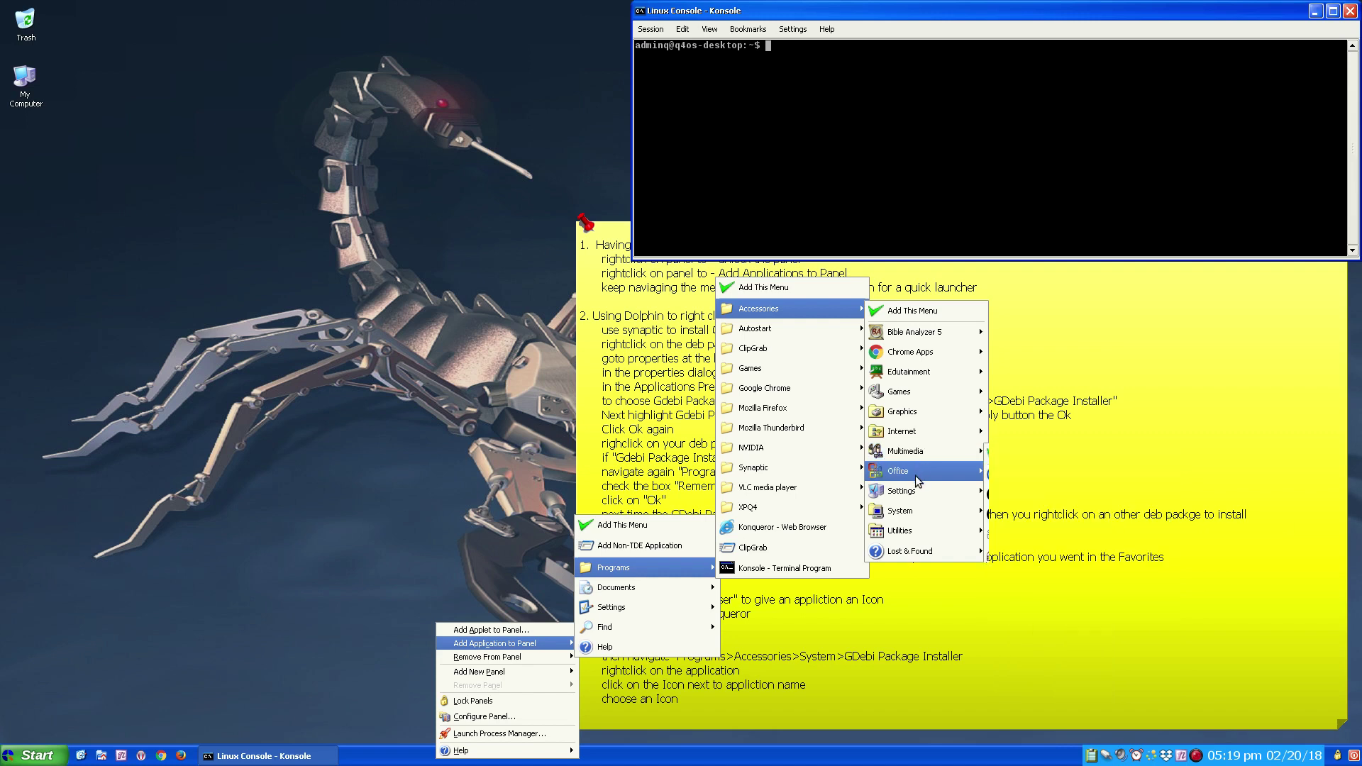
pyautogui.moveTo(915, 486)
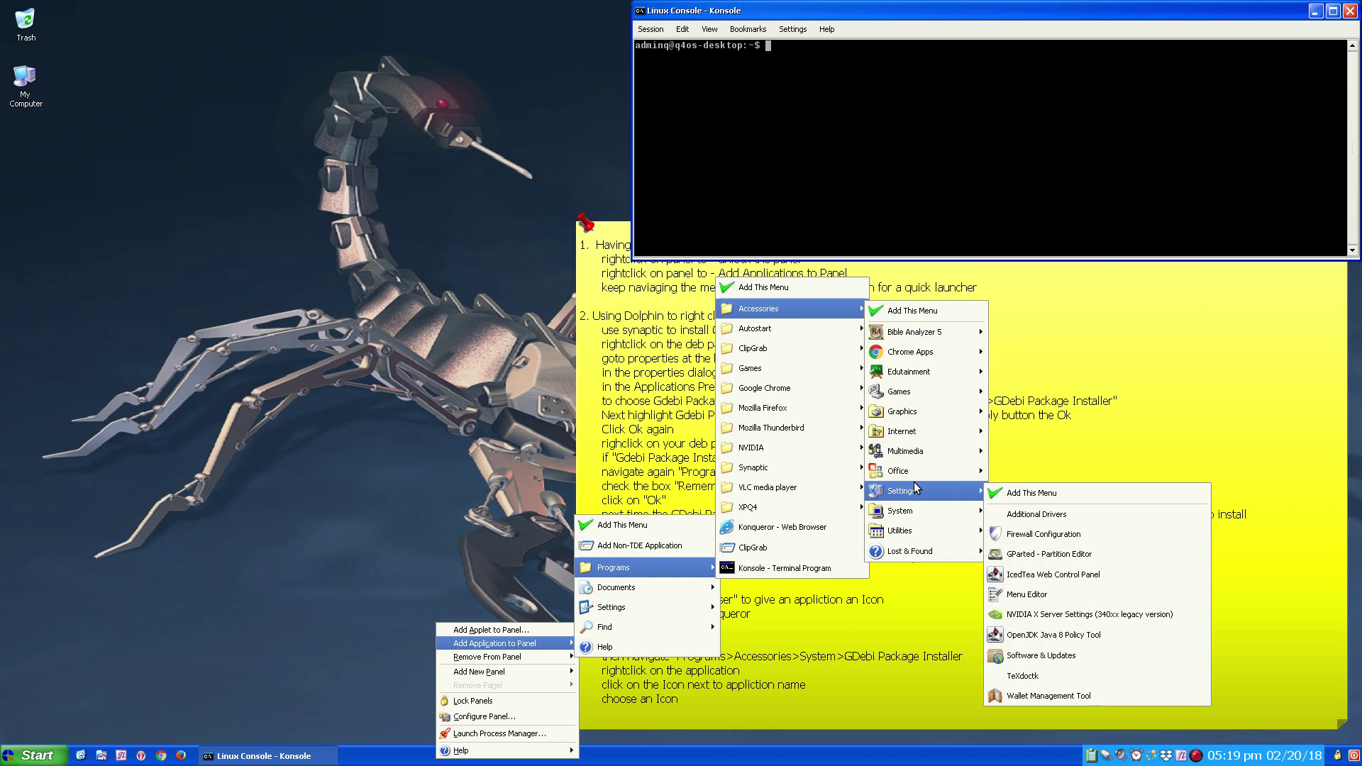
pyautogui.moveTo(915, 507)
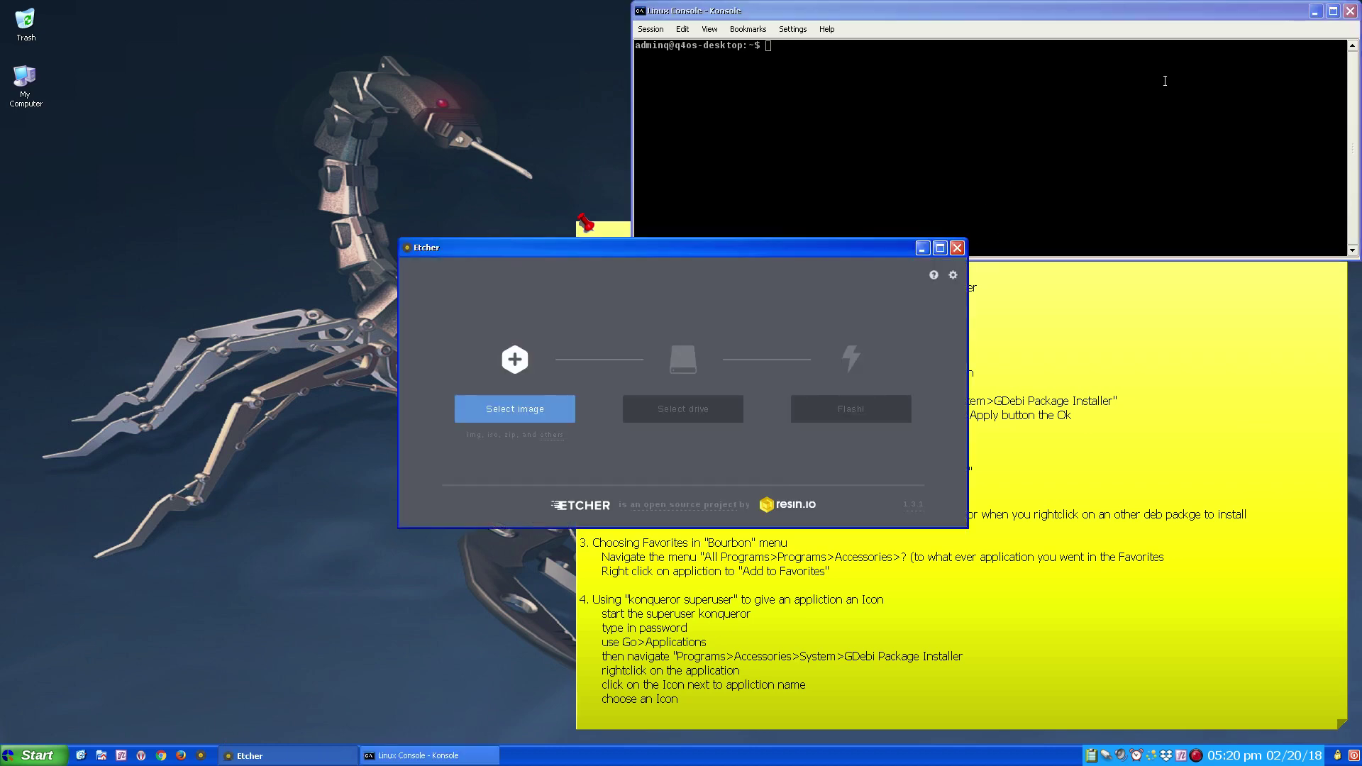
# Step: Close the Konsole window, shift Etcher to the top-left, then close Etcher
pyautogui.click(1350, 10)
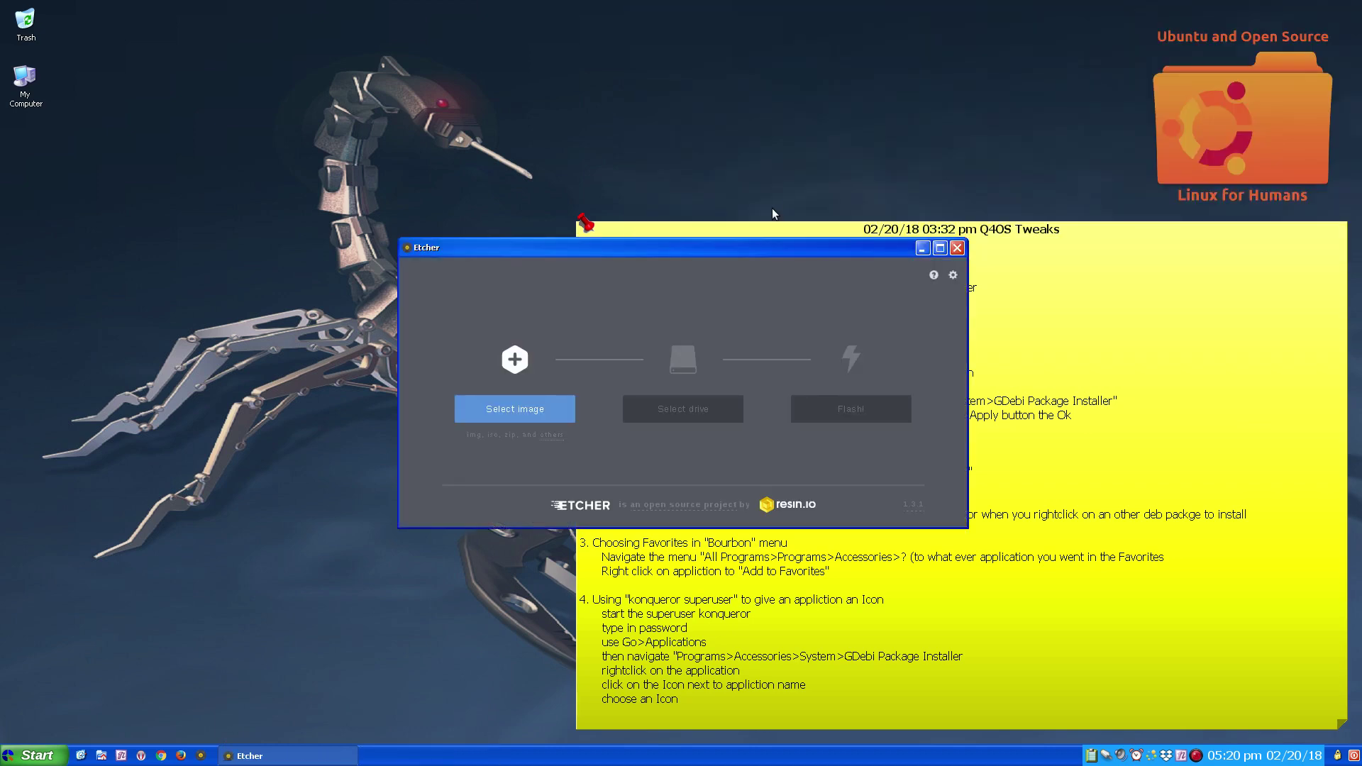
pyautogui.moveTo(736, 246); pyautogui.dragTo(410, 49)
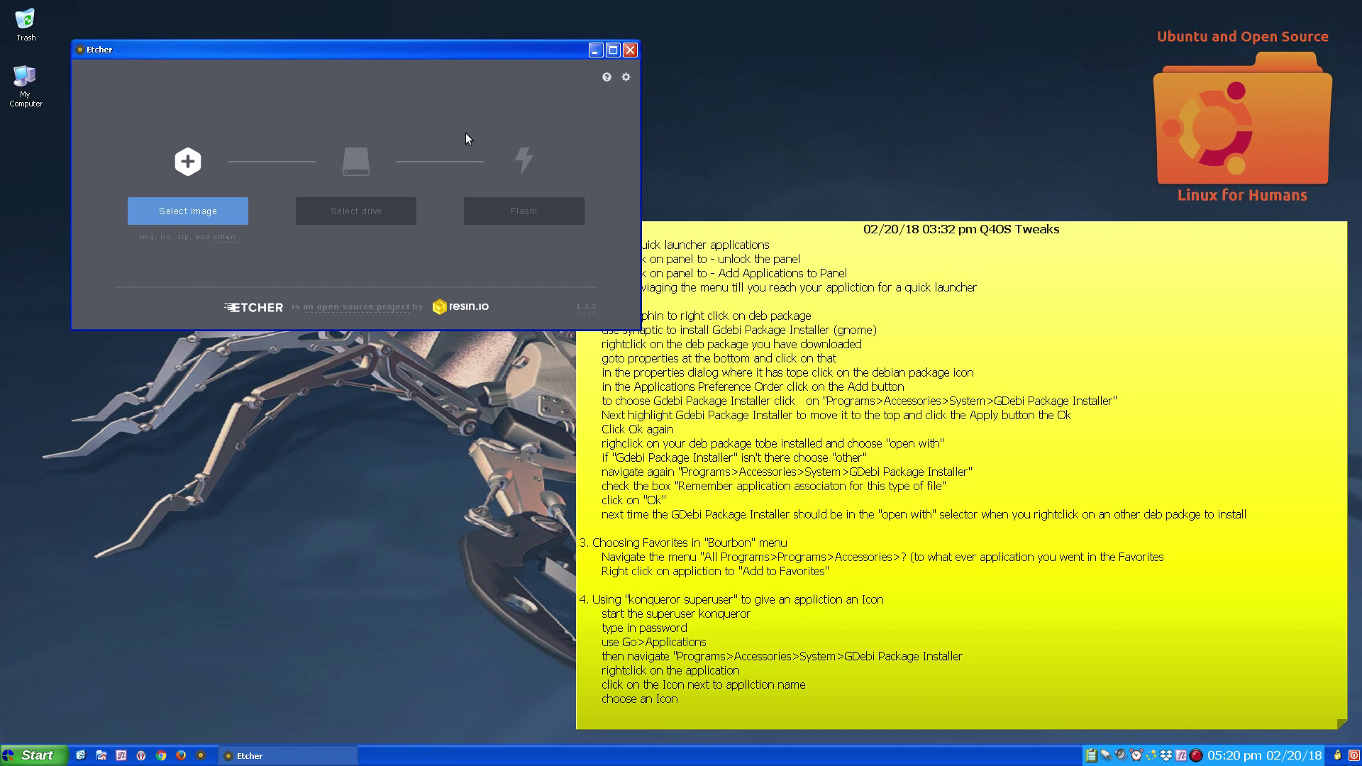
pyautogui.click(630, 50)
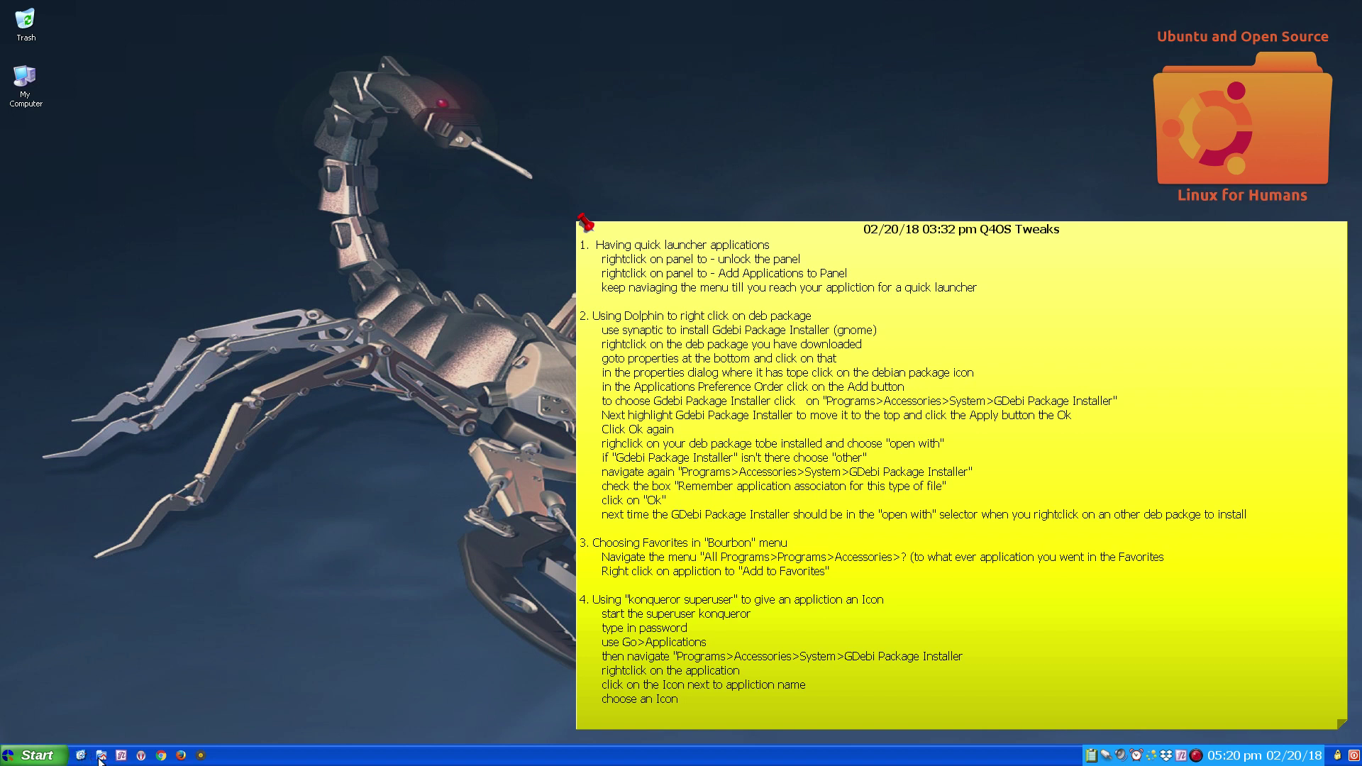
# Step: Lock the panels, then launch Etcher and Dolphin from their panel quick launchers
pyautogui.rightClick(290, 757)
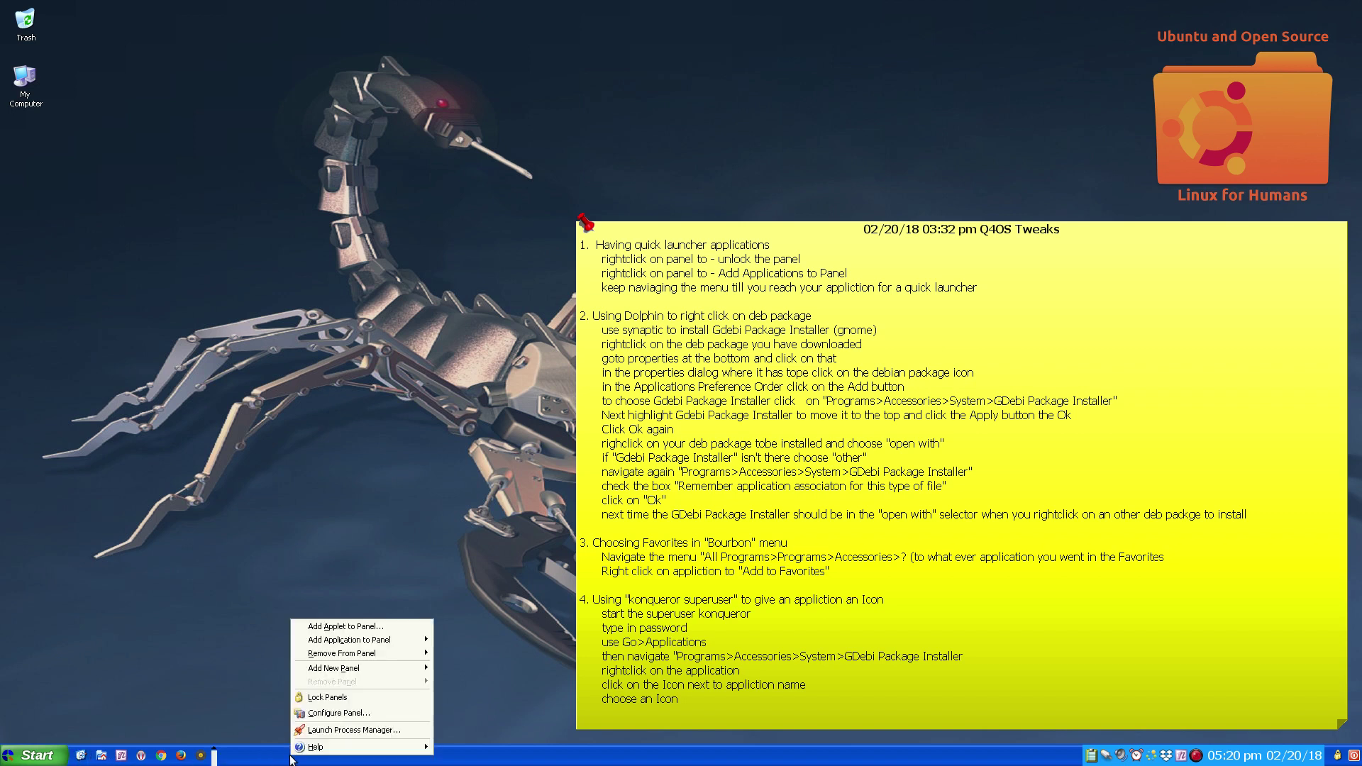
pyautogui.click(325, 699)
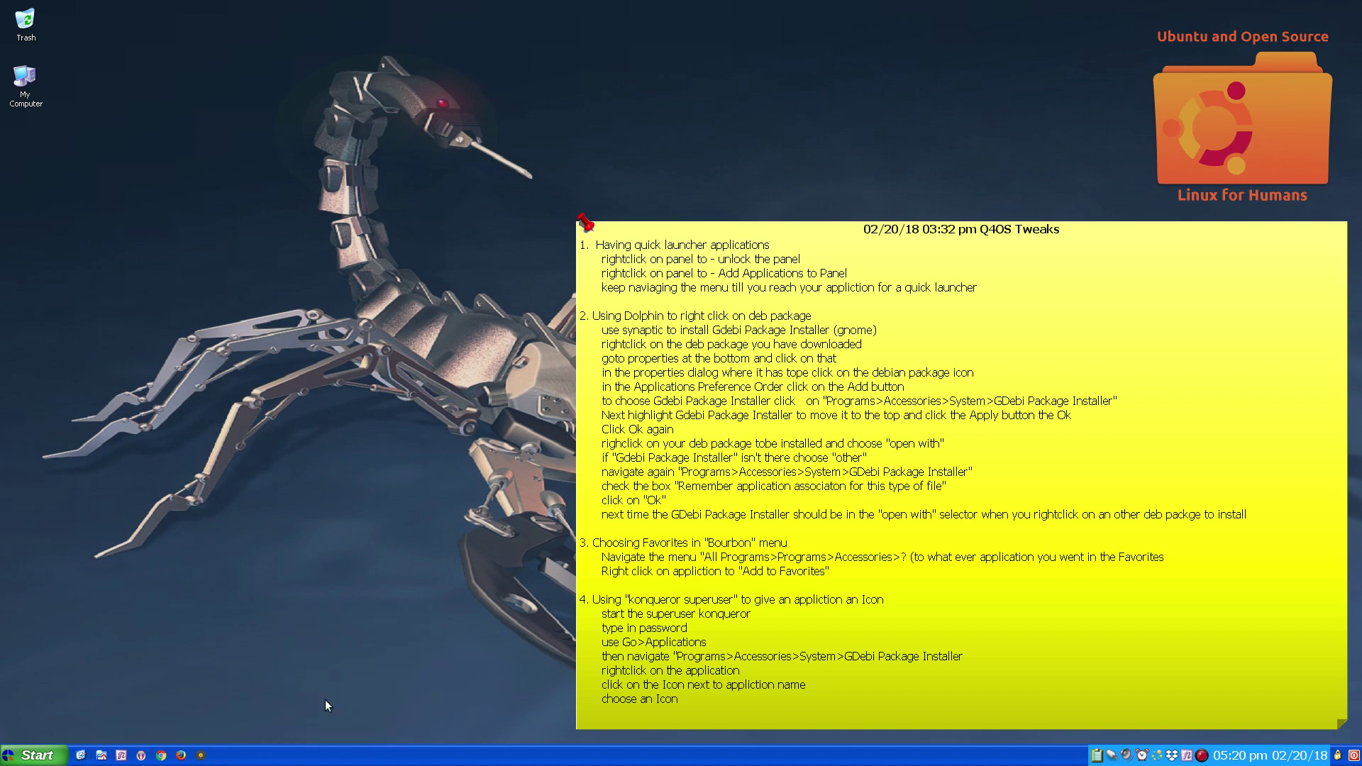
pyautogui.click(202, 755)
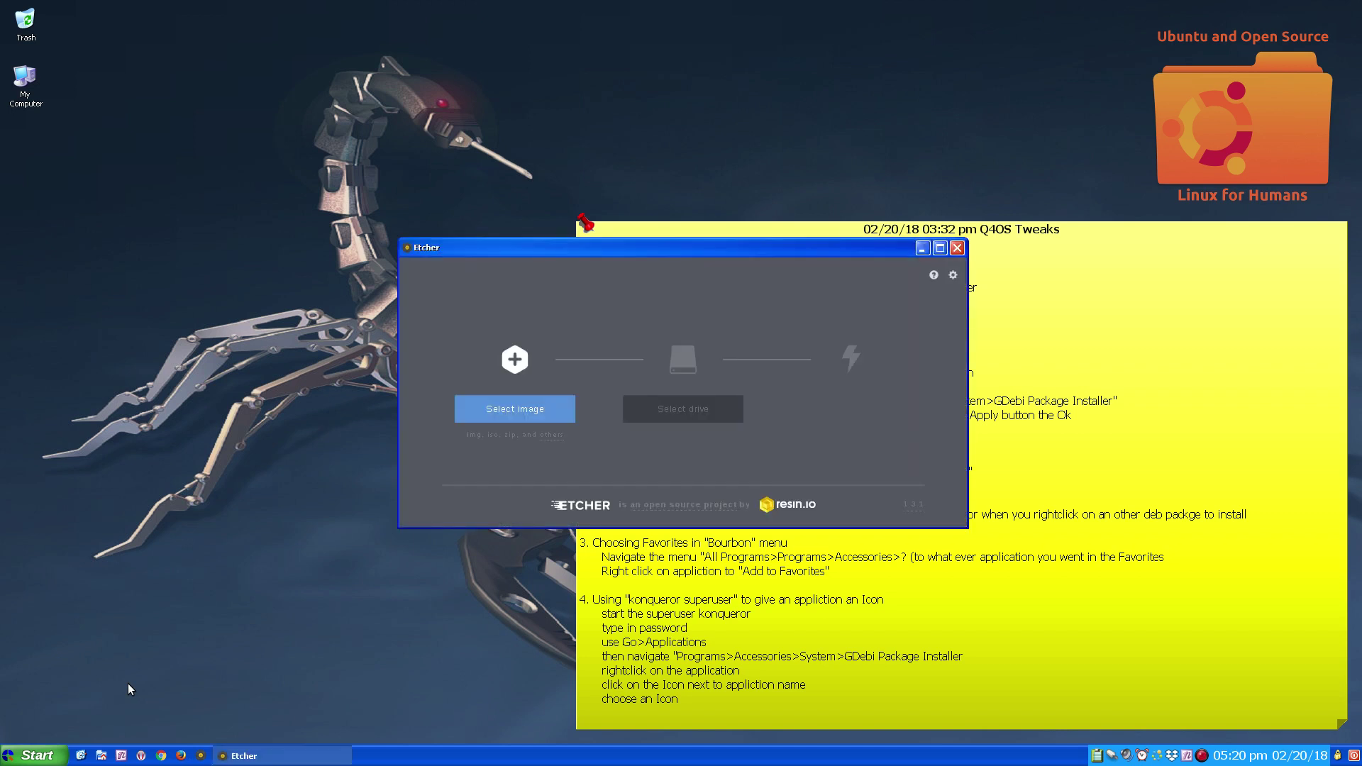
pyautogui.click(102, 755)
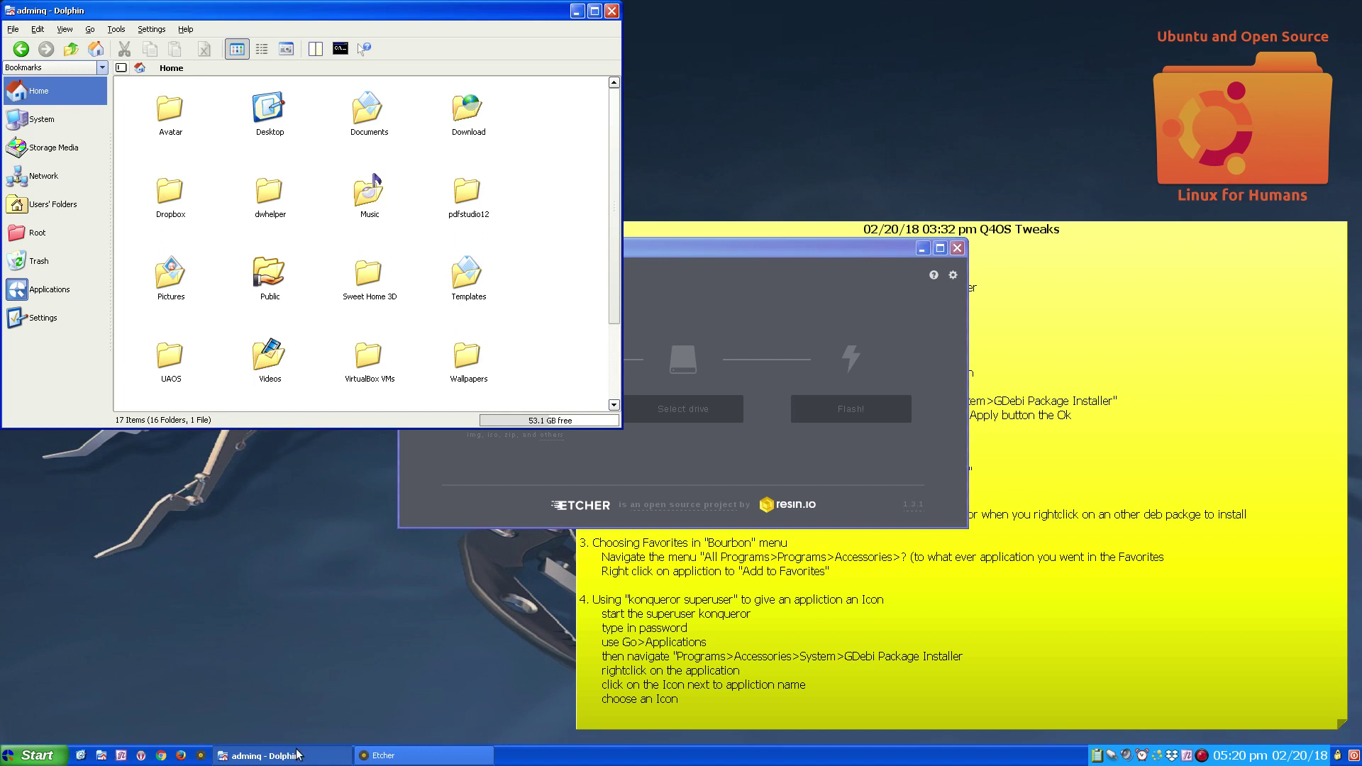
# Step: Reposition the Dolphin window toward the centre-left using its taskbar Move option
pyautogui.click(402, 756)
pyautogui.click(326, 758)
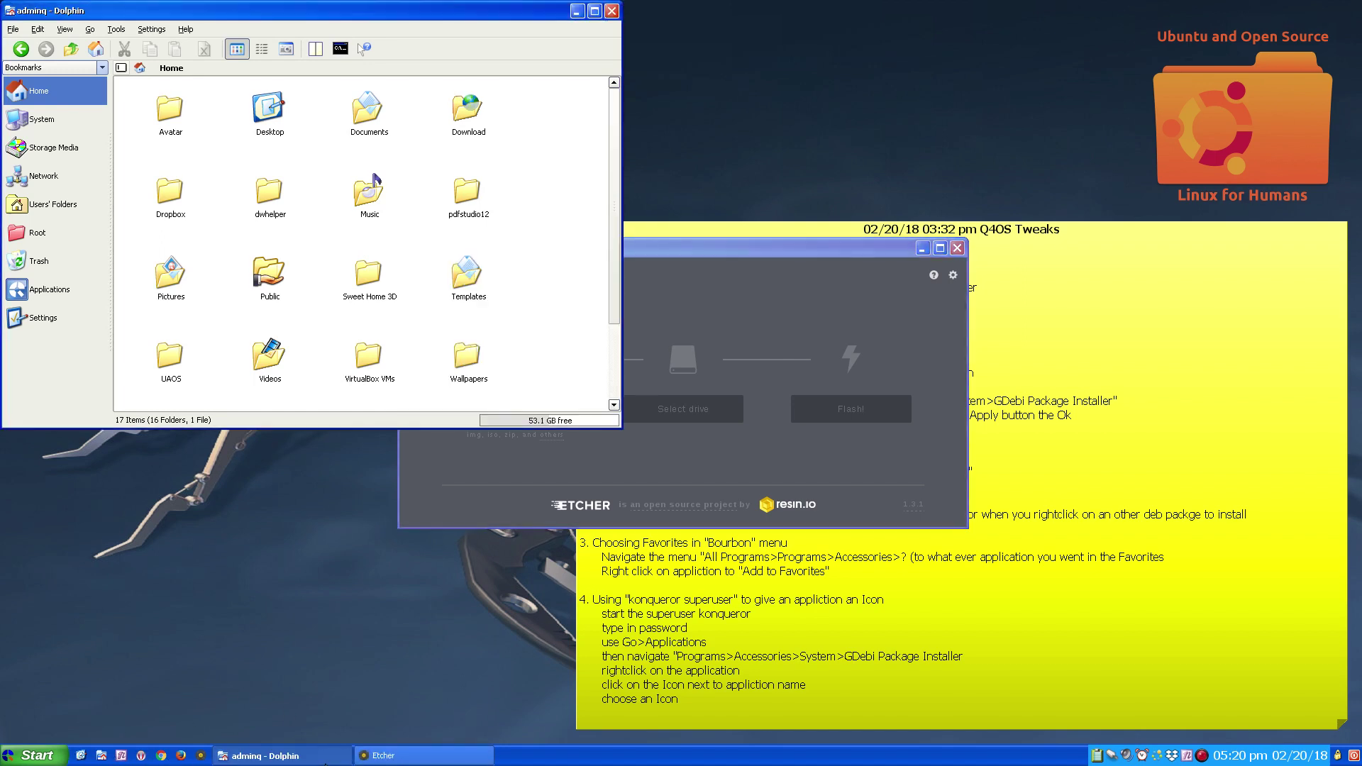
pyautogui.click(387, 758)
pyautogui.rightClick(336, 758)
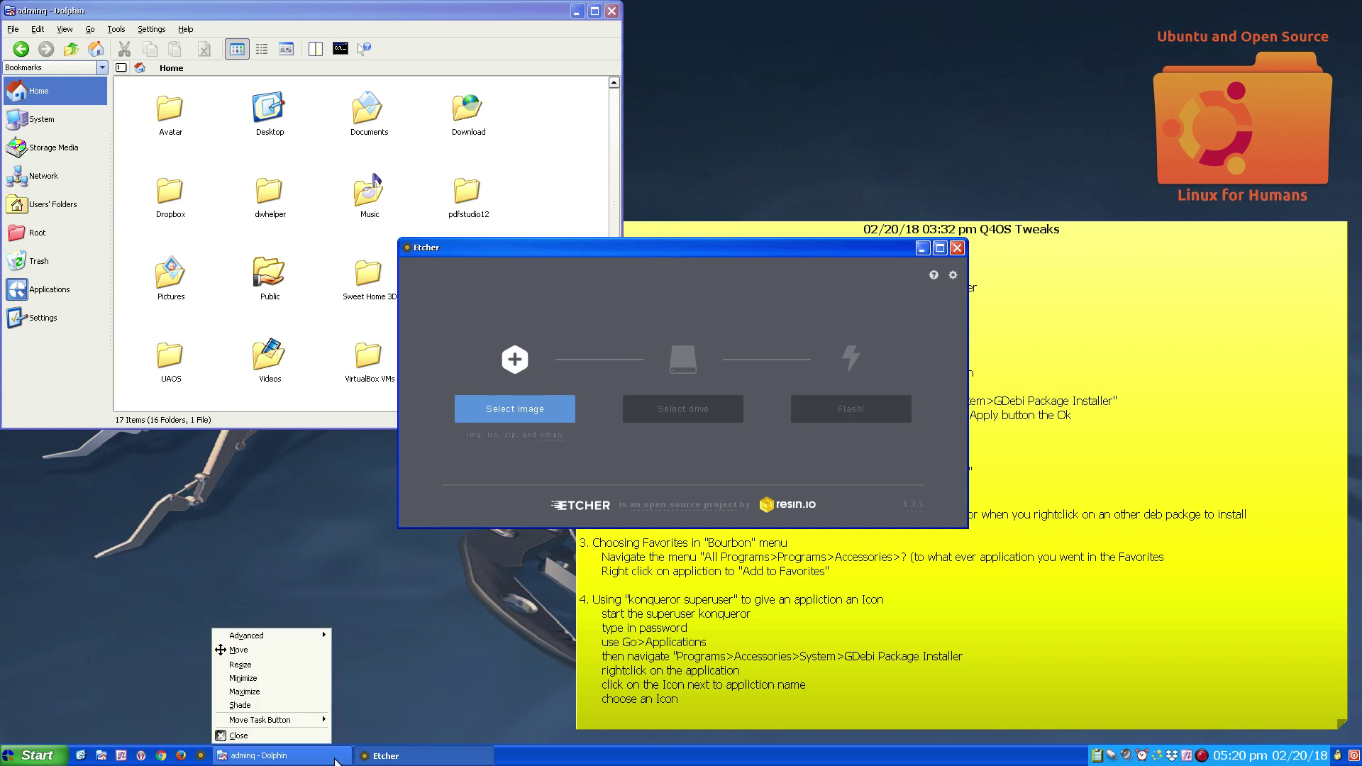
pyautogui.moveTo(317, 640)
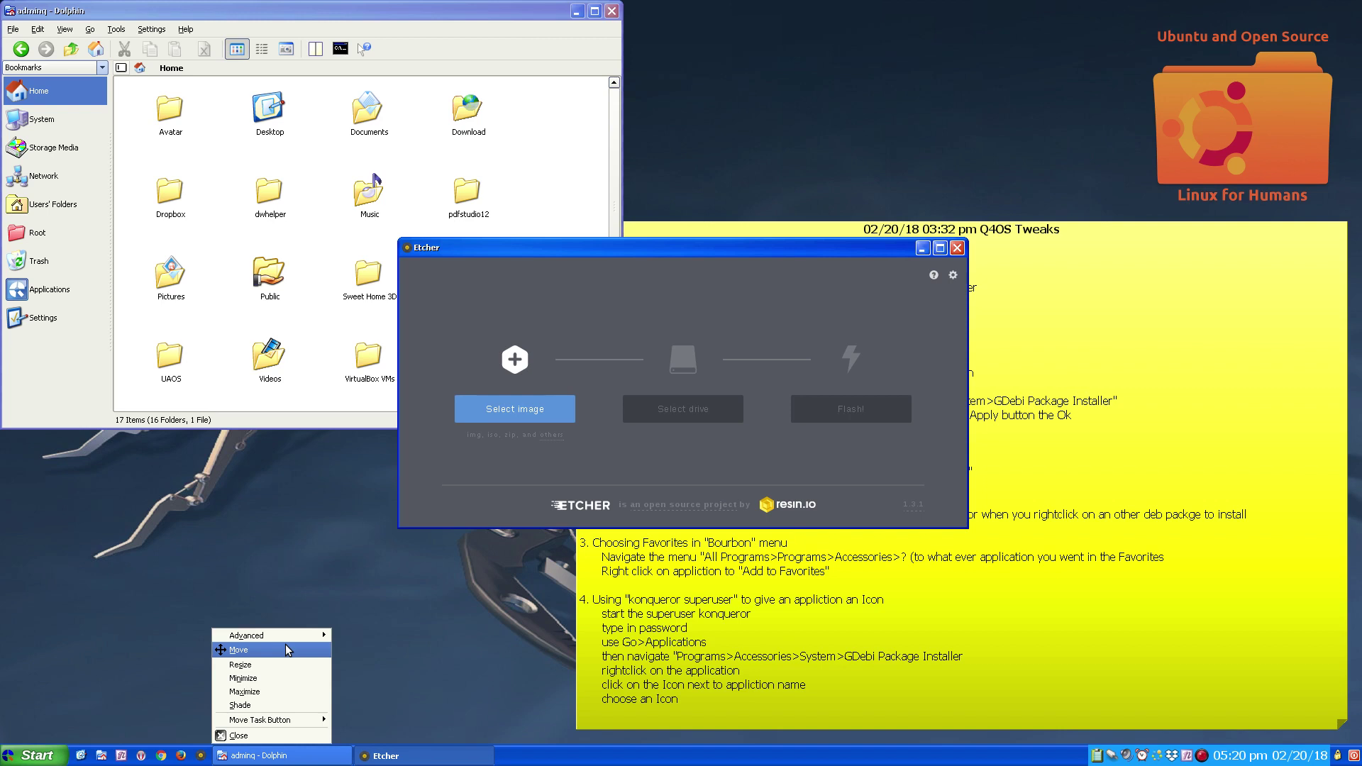
pyautogui.click(285, 644)
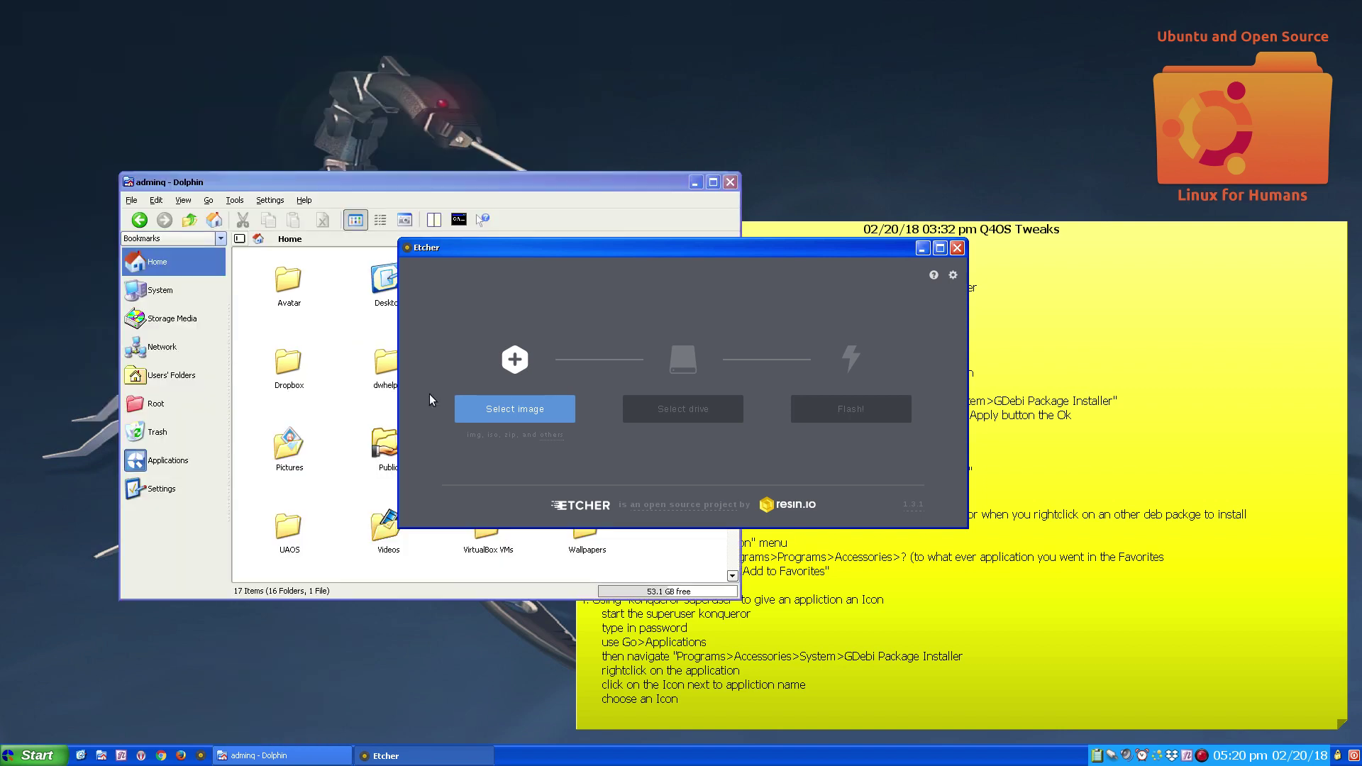
pyautogui.click(429, 393)
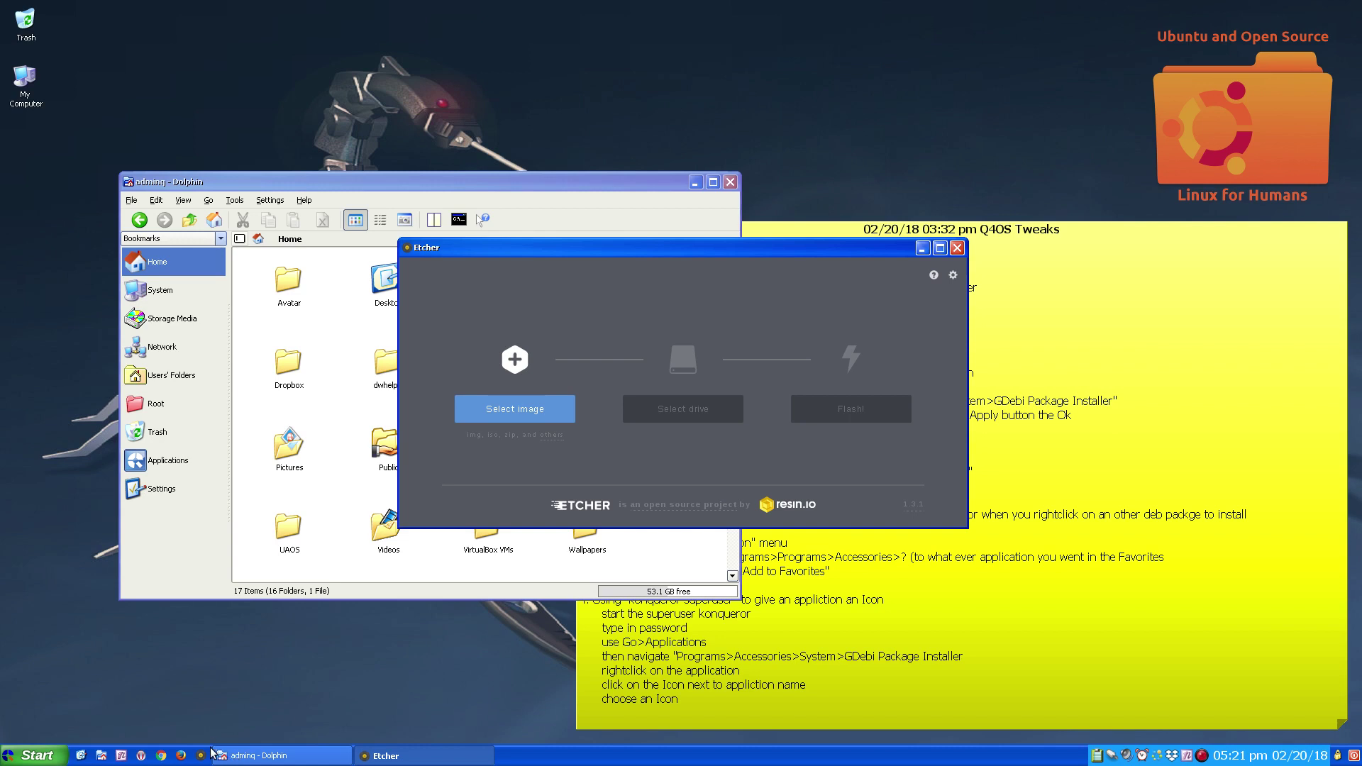
# Step: Switch between Dolphin and Etcher from the taskbar and bring up the panel's context menu
pyautogui.rightClick(520, 754)
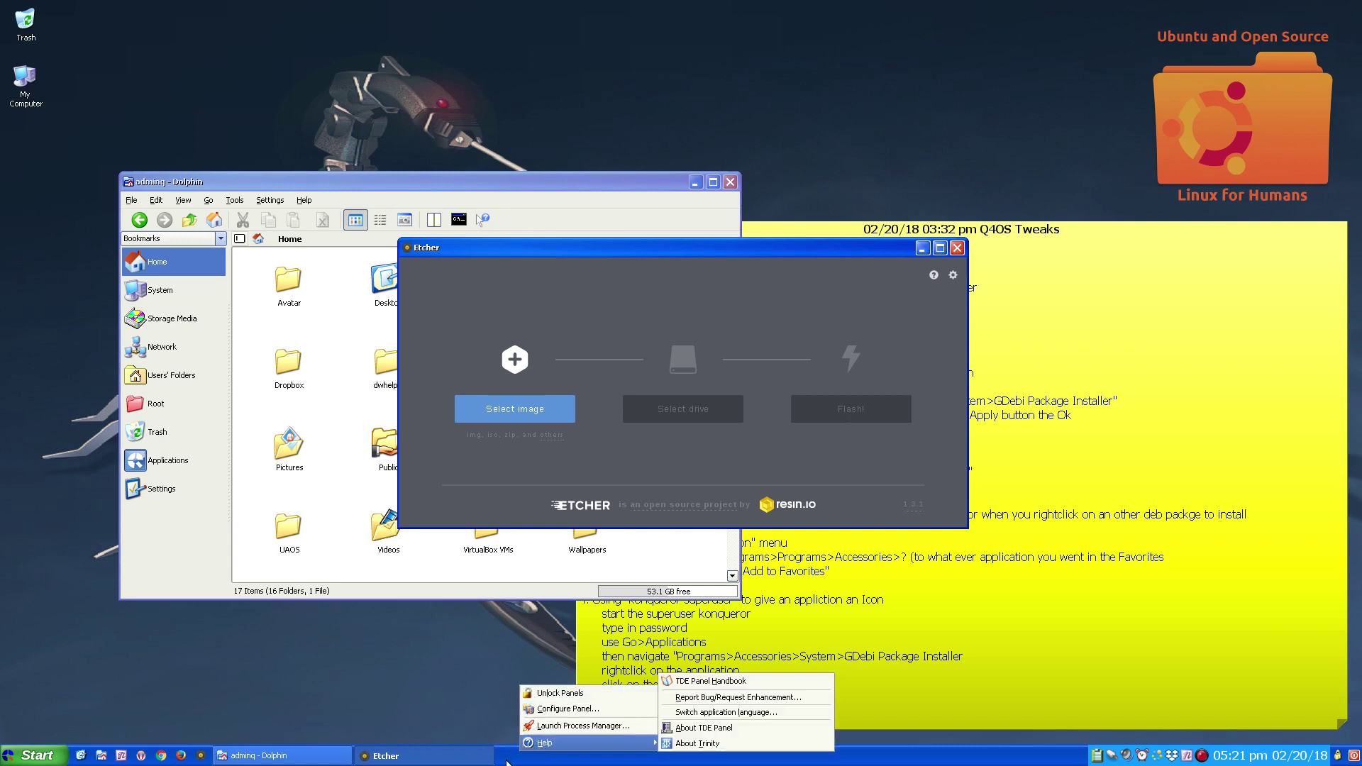
pyautogui.click(507, 763)
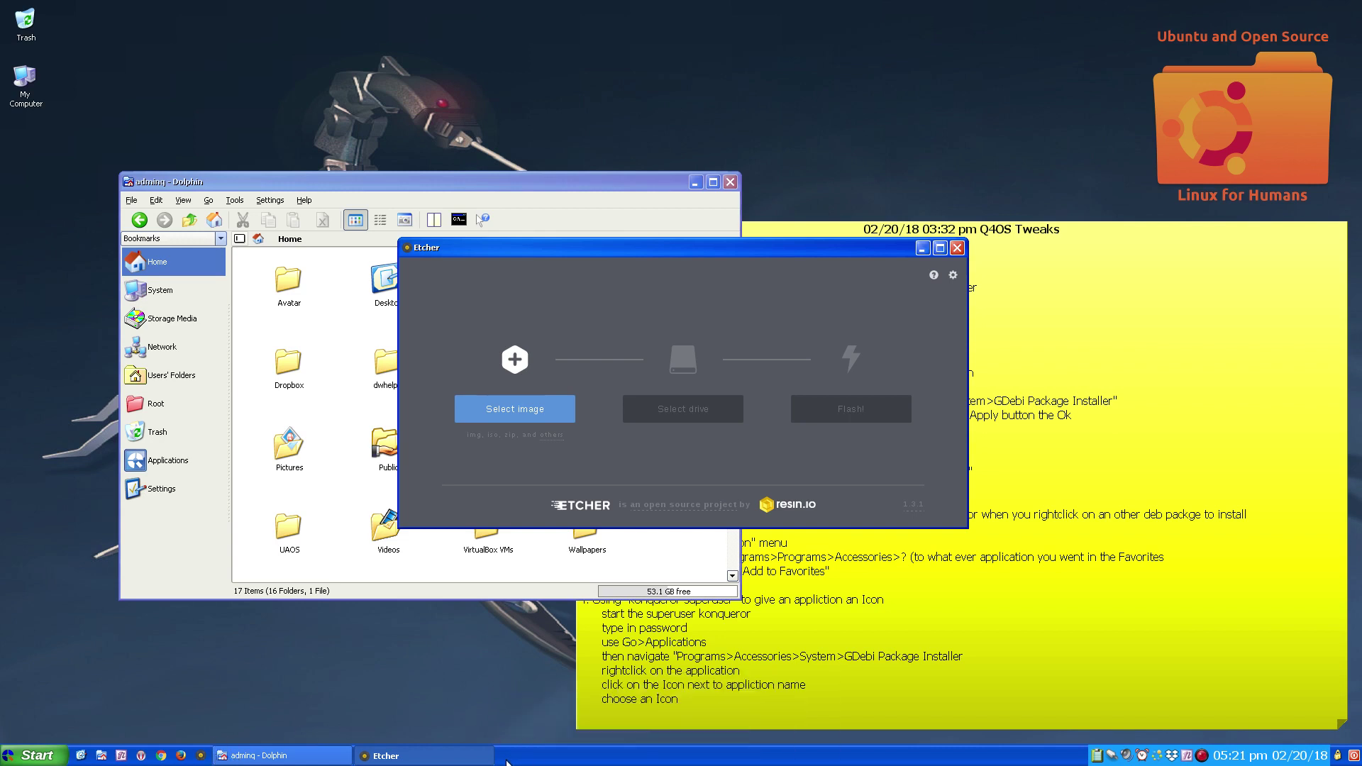
pyautogui.click(429, 756)
pyautogui.click(430, 756)
pyautogui.click(430, 756)
pyautogui.click(430, 757)
pyautogui.click(303, 760)
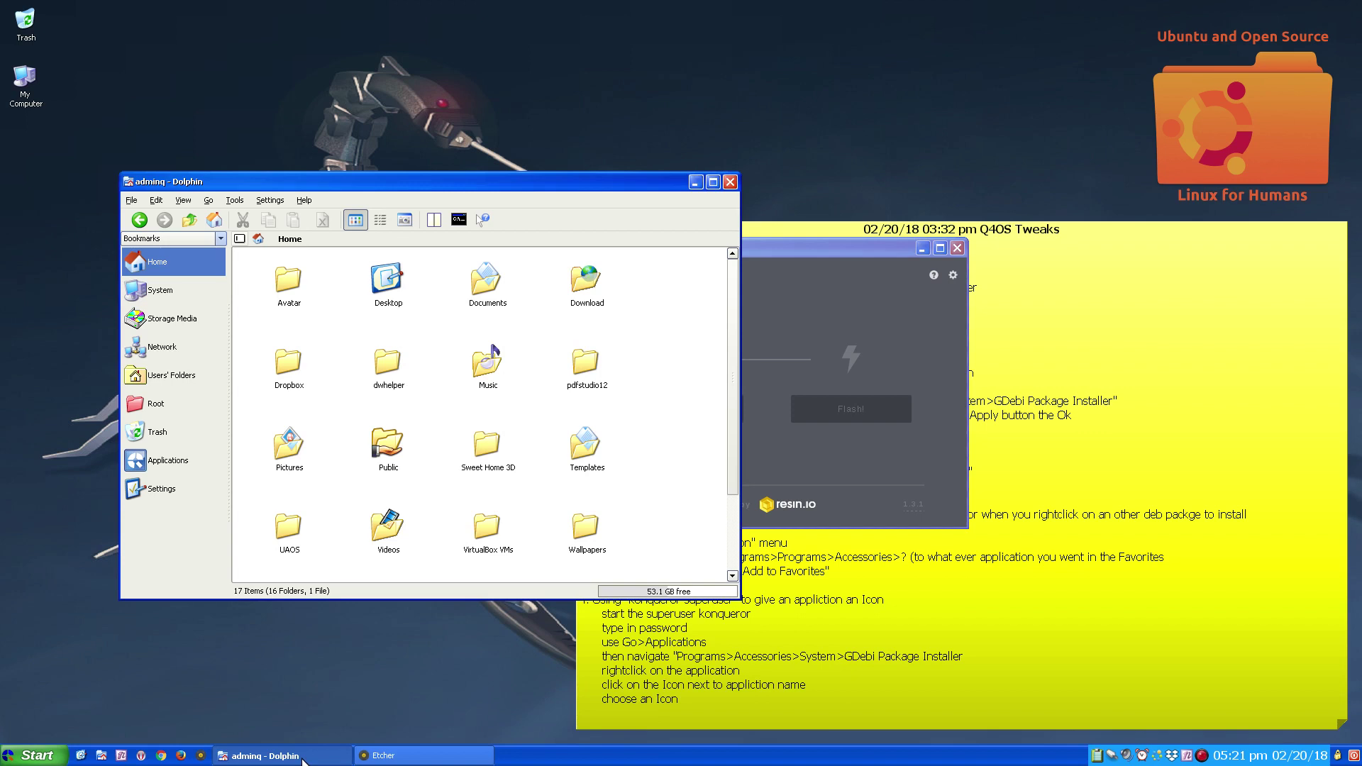
pyautogui.rightClick(162, 758)
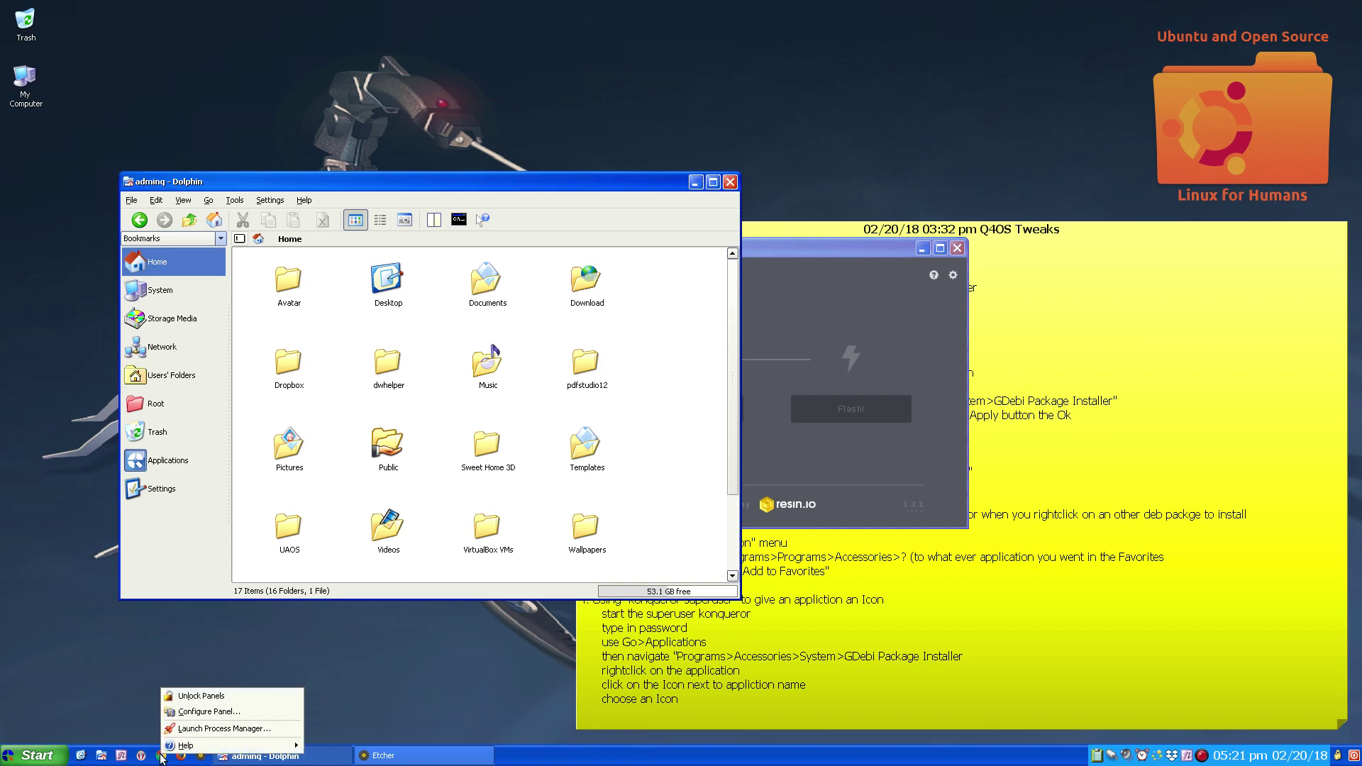
# Step: Move the panel to the left-middle screen edge in Configure Panel and apply it
pyautogui.click(179, 712)
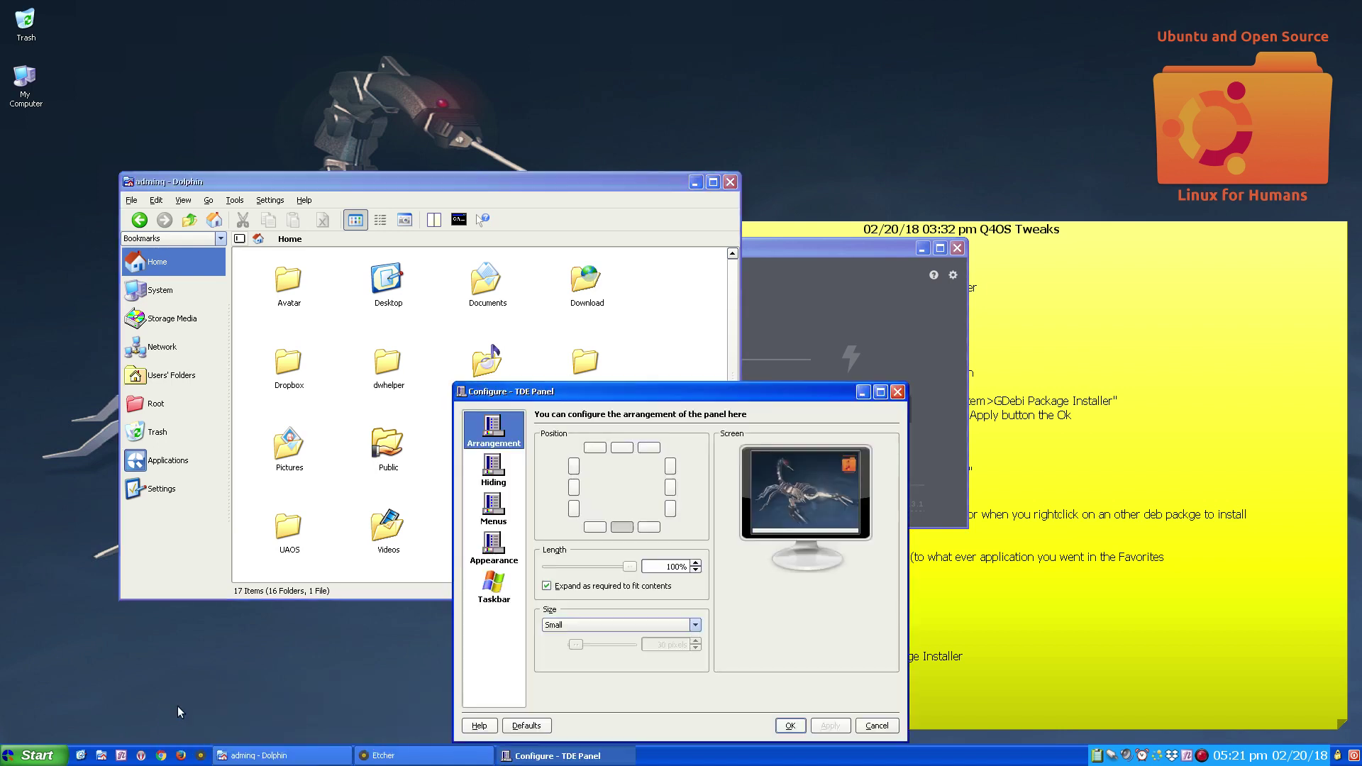
pyautogui.moveTo(593, 402); pyautogui.dragTo(545, 173)
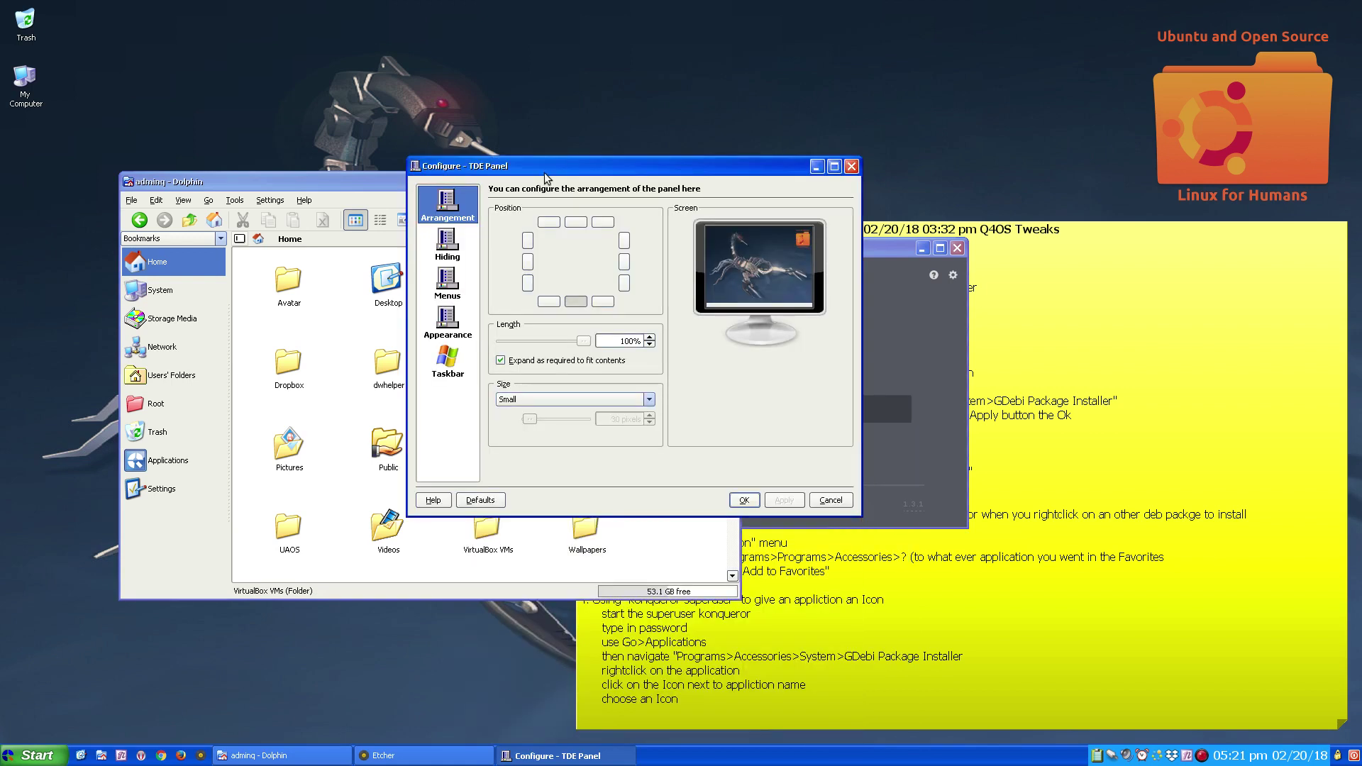
pyautogui.click(549, 301)
pyautogui.click(526, 266)
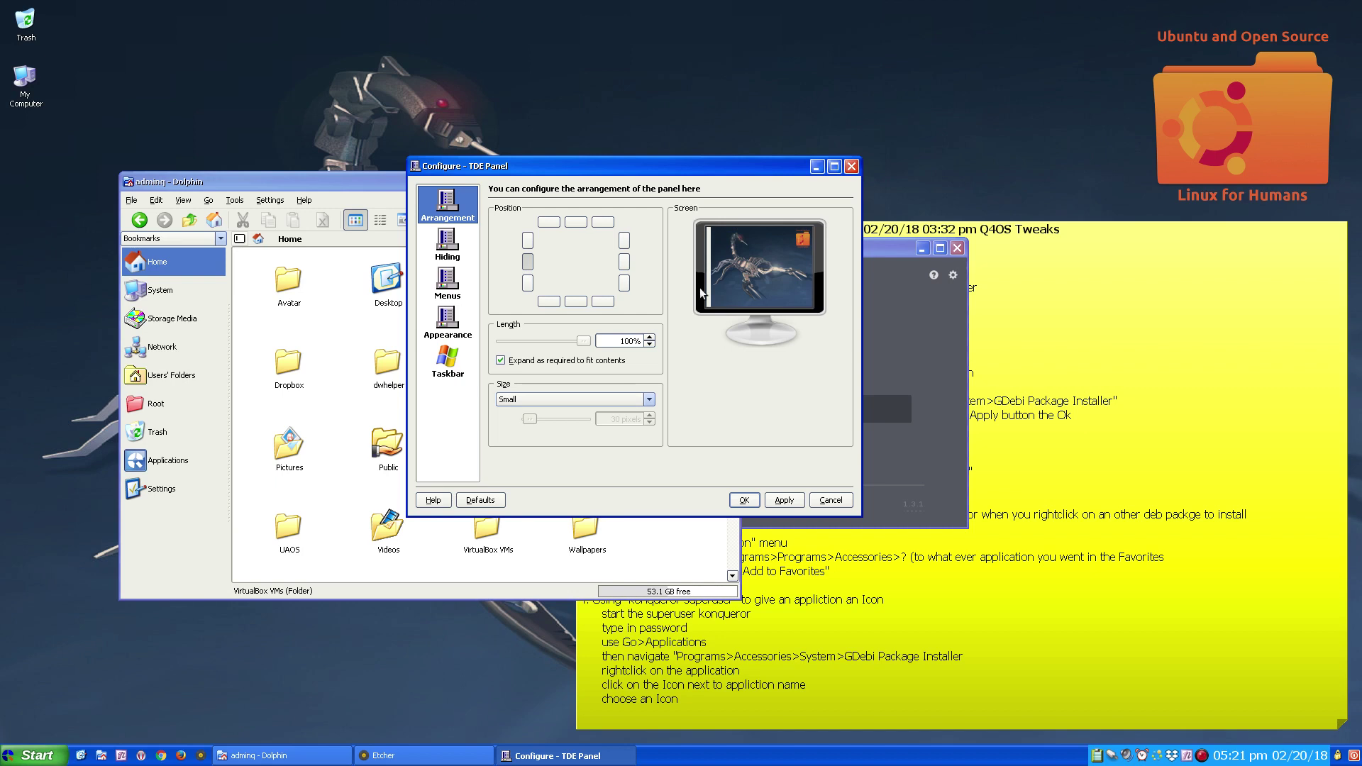
pyautogui.click(781, 500)
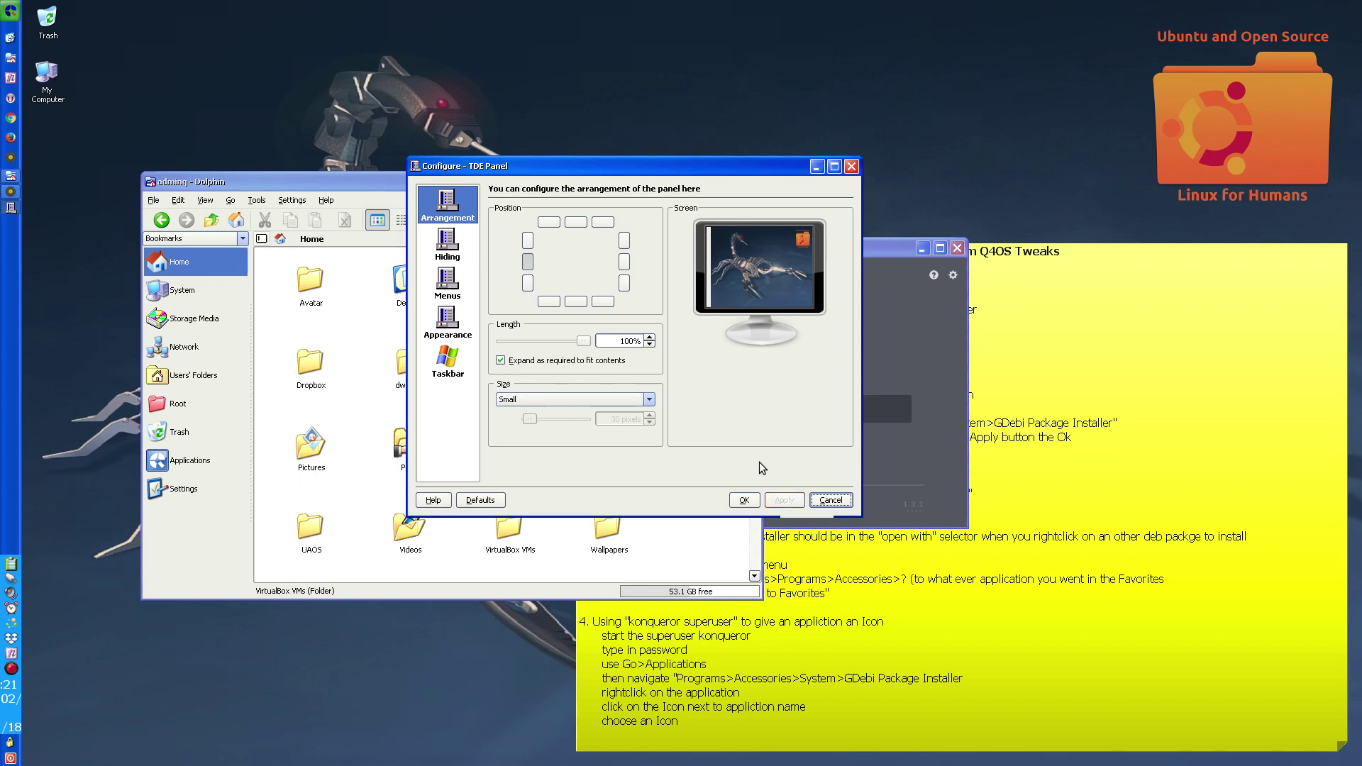
# Step: Return the panel to bottom-centre, apply, close the settings, and shift Dolphin up-left
pyautogui.click(575, 302)
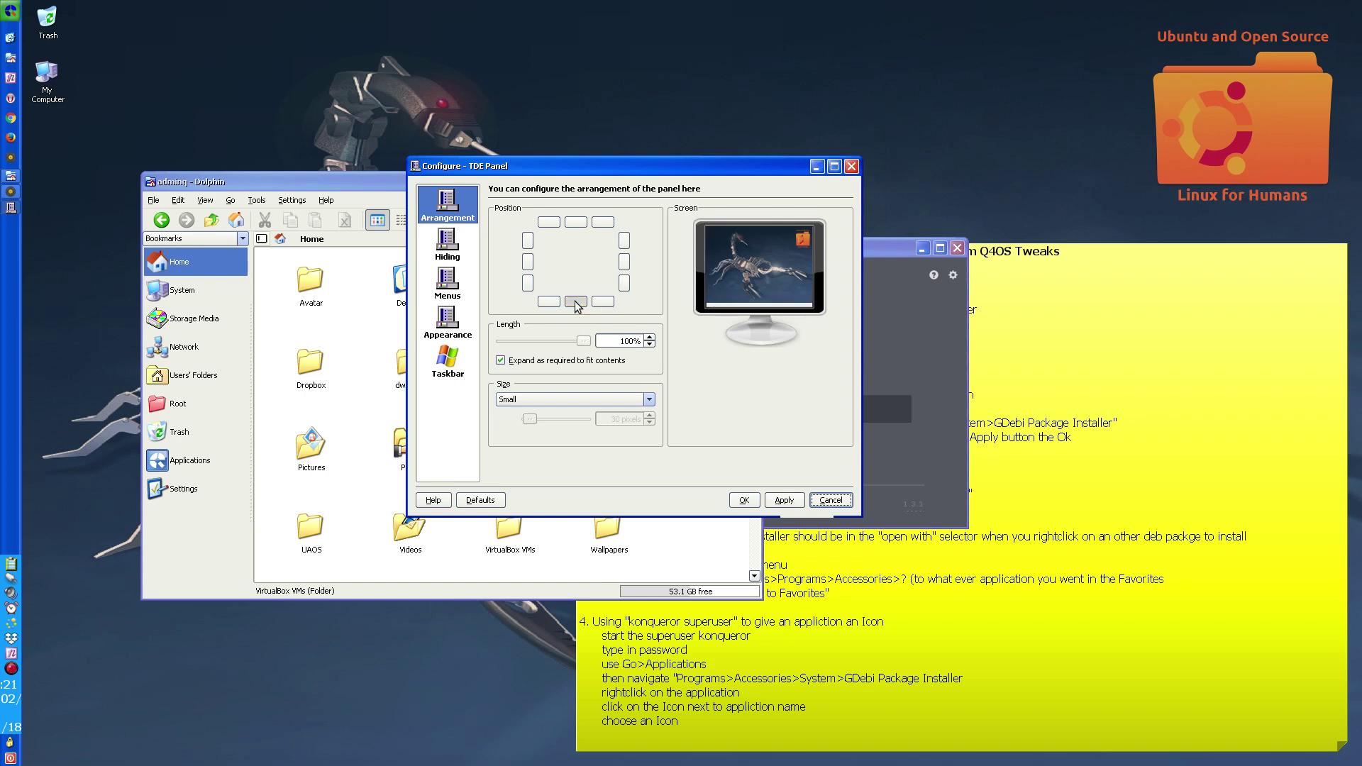
pyautogui.click(784, 500)
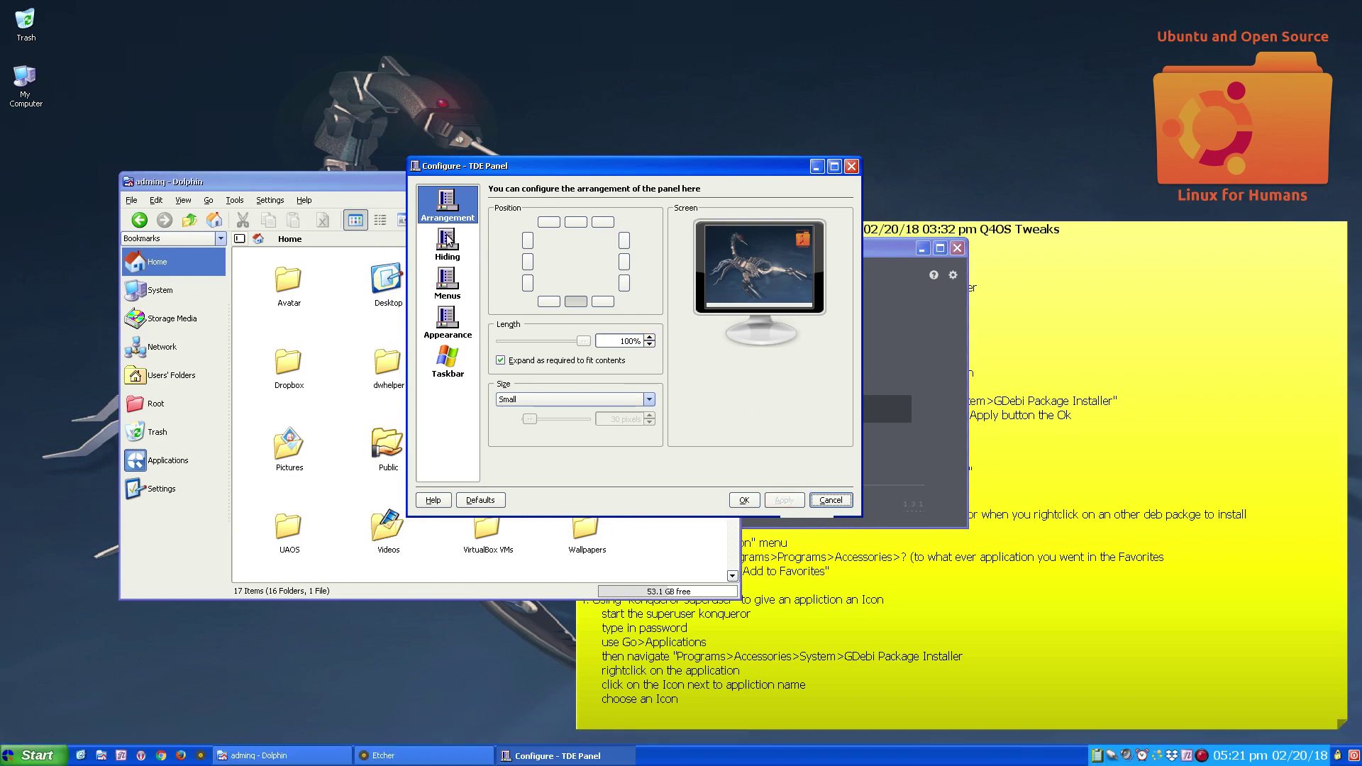
pyautogui.click(832, 498)
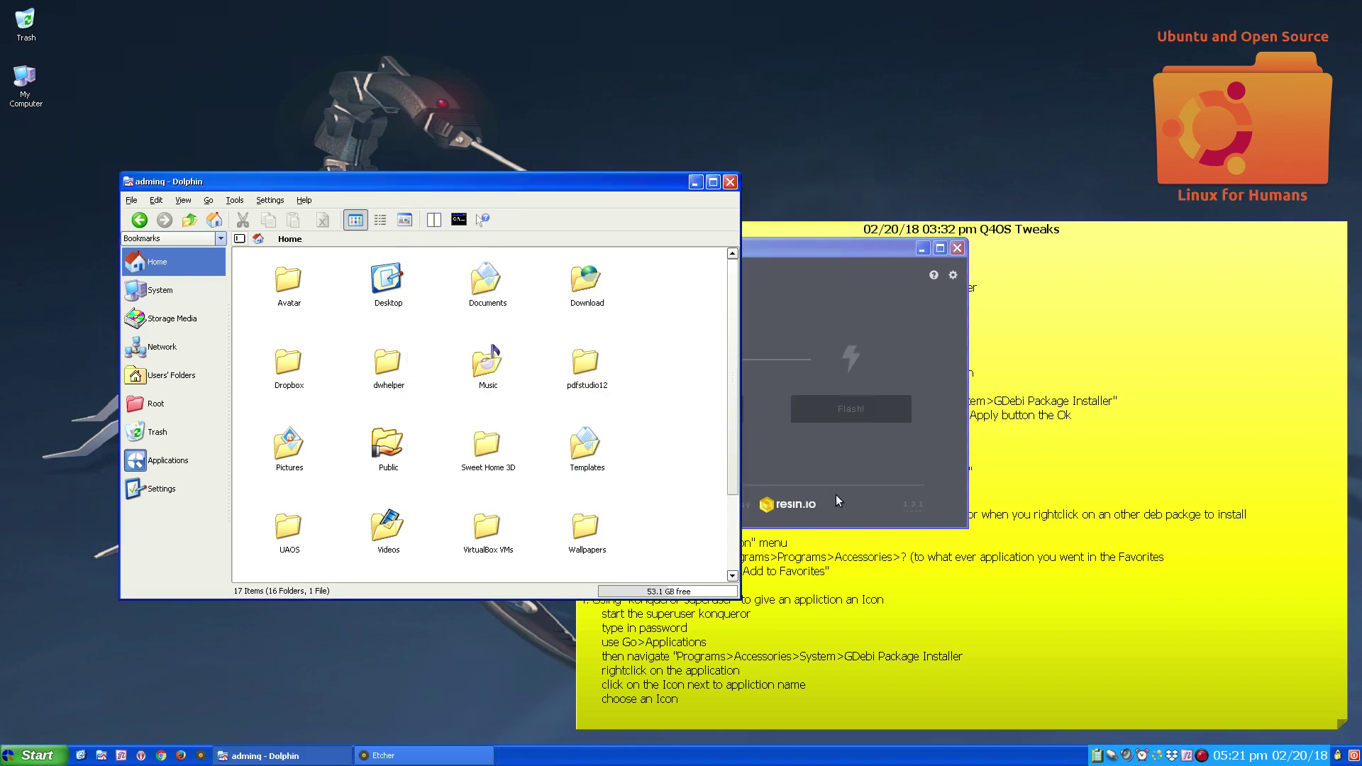
pyautogui.moveTo(538, 184); pyautogui.dragTo(463, 135)
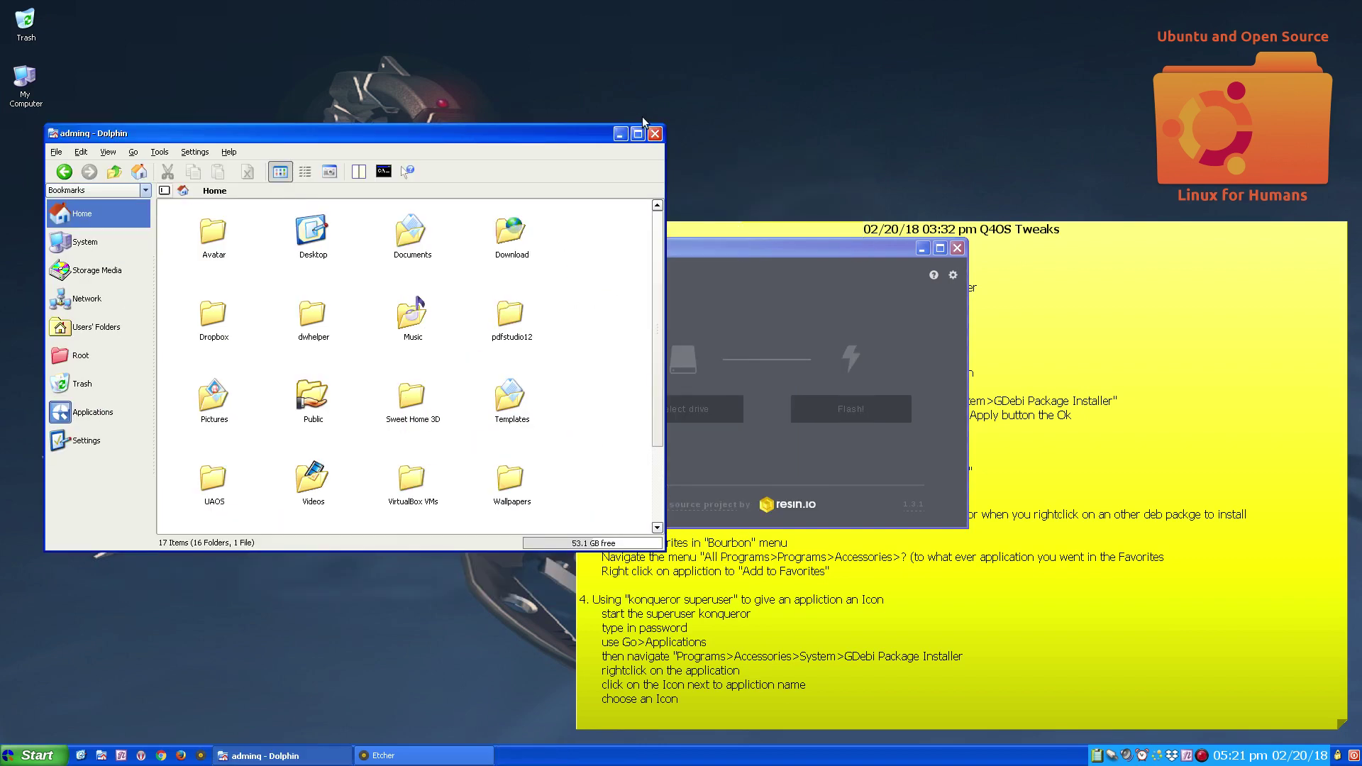
# Step: Close the Dolphin window and then the Etcher window
pyautogui.click(655, 134)
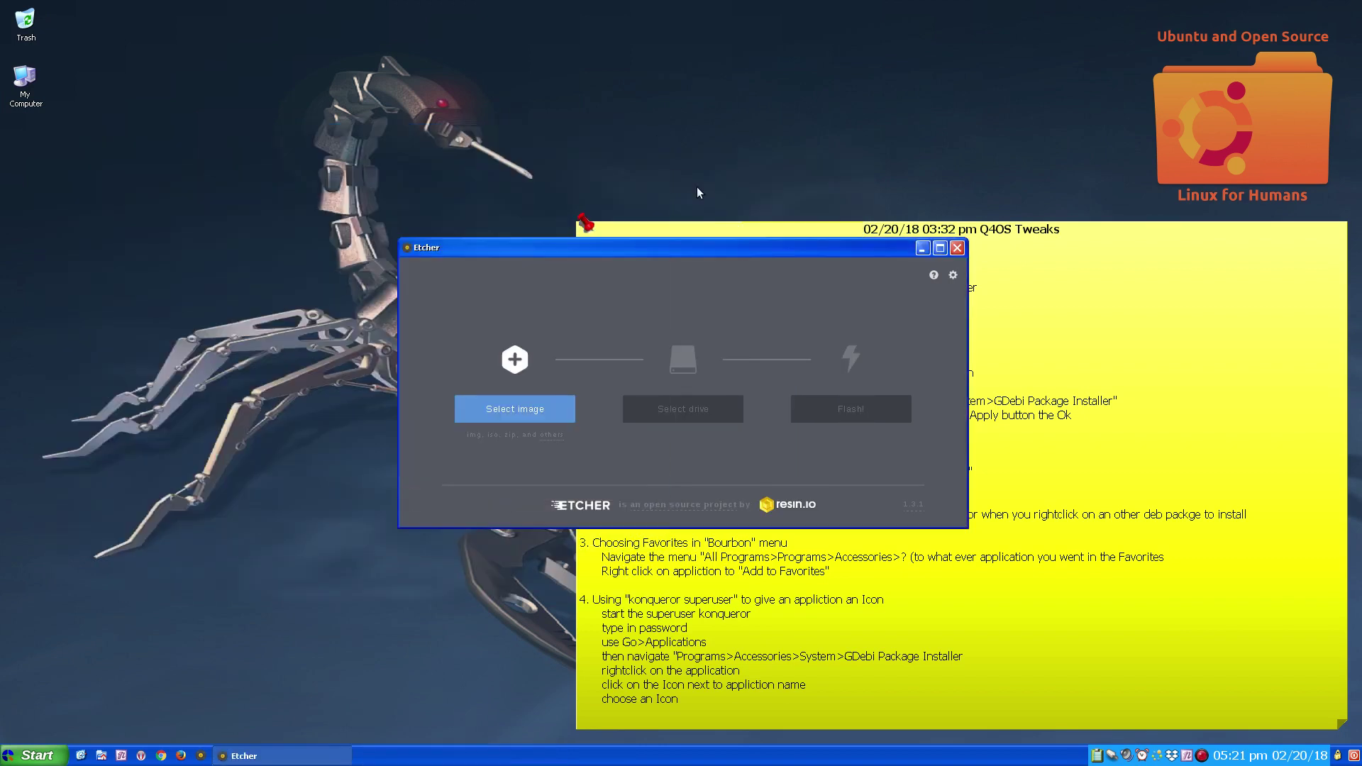
pyautogui.click(956, 249)
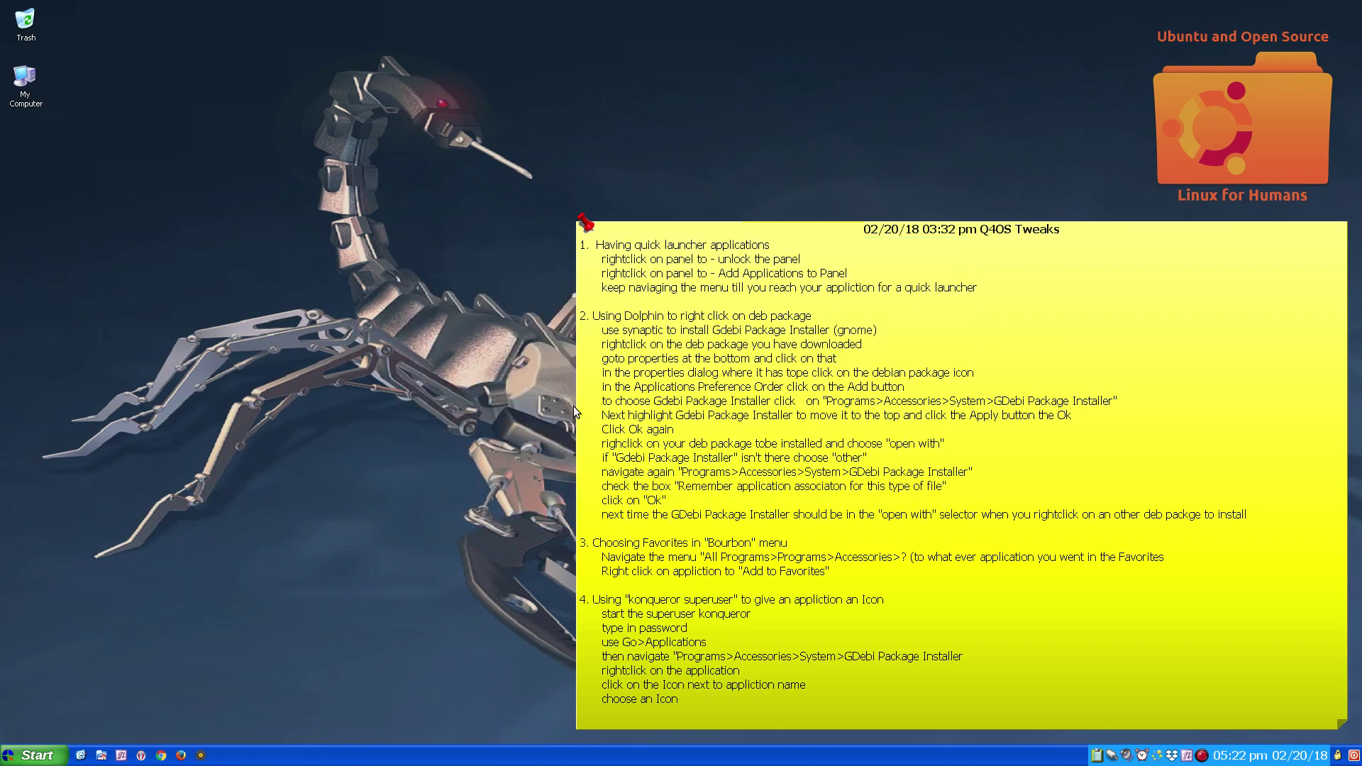